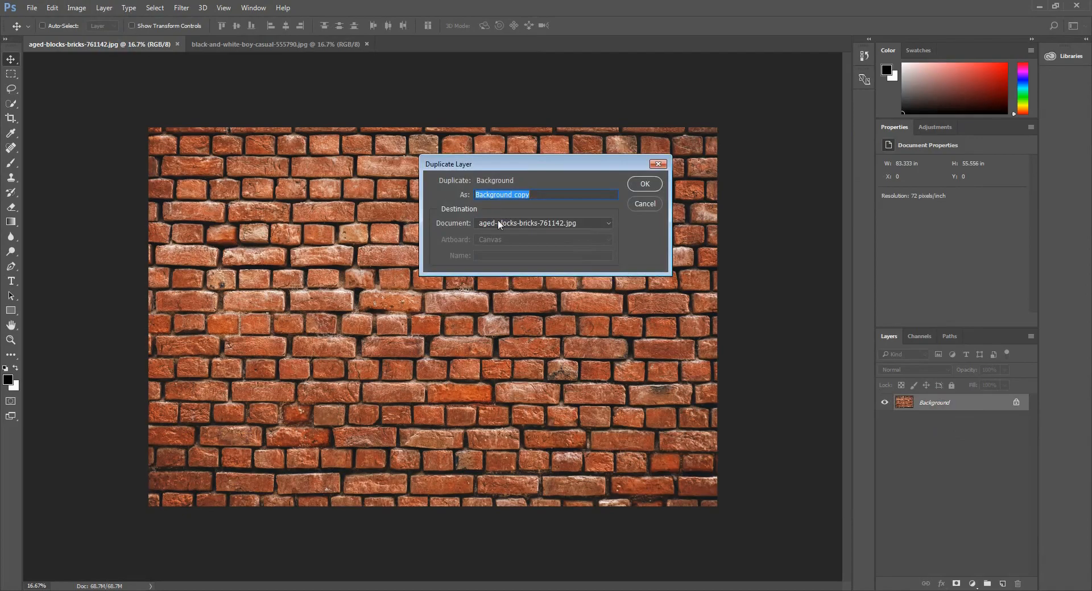
# Duplicate the brick wall's Background layer into a new document named Displacement
pyautogui.click(509, 223)
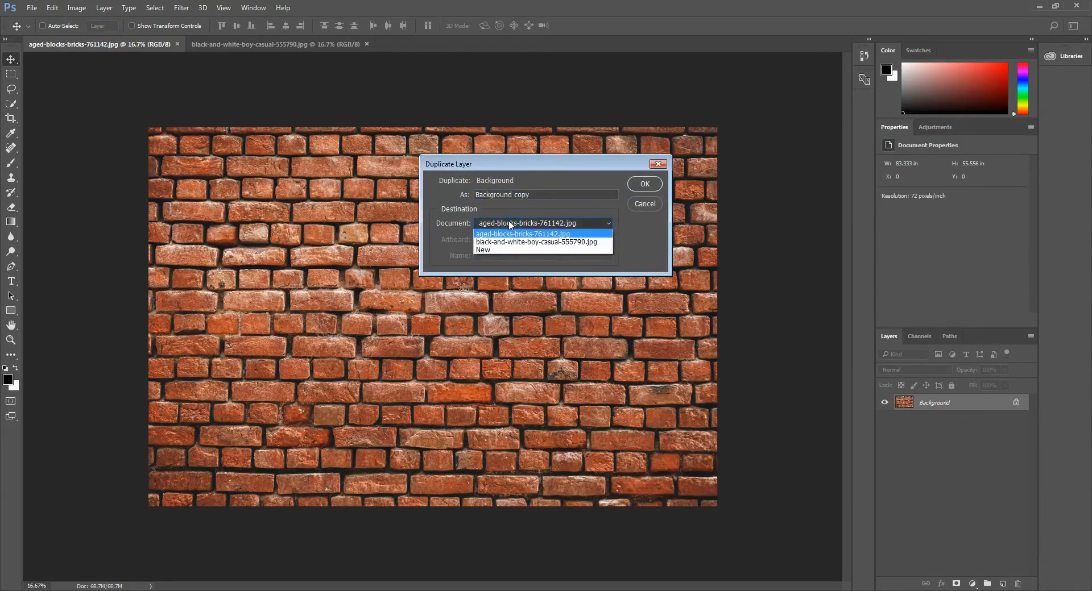
pyautogui.click(486, 251)
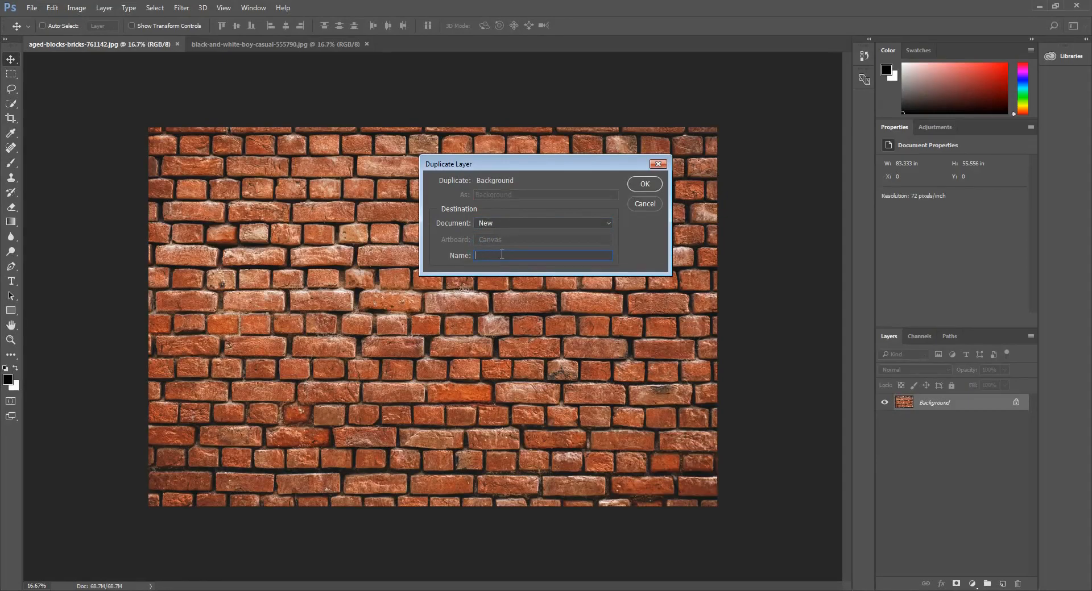
pyautogui.write('Displacement')
pyautogui.click(640, 186)
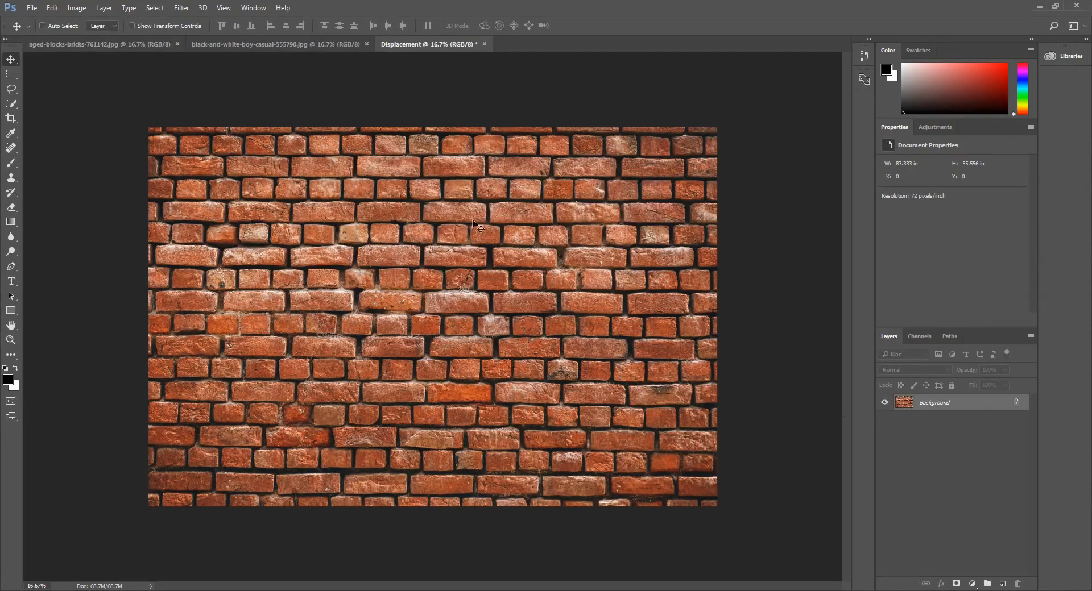
# Desaturate the brick wall image and apply a Gaussian Blur with a radius of 7.0 pixels
pyautogui.hotkey('ctrl', 'shift', 'u')
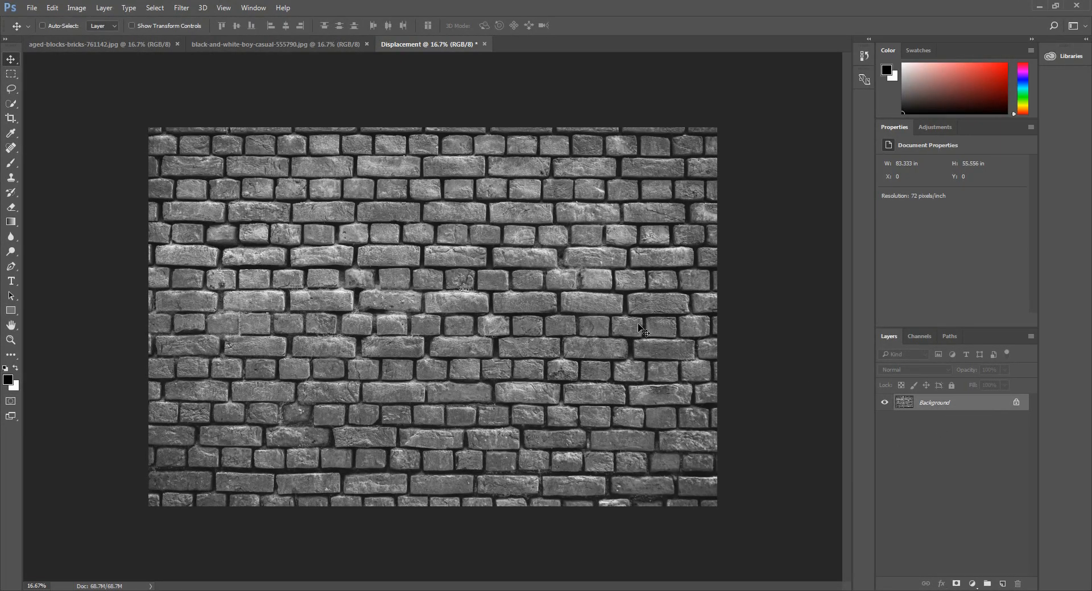
pyautogui.click(180, 9)
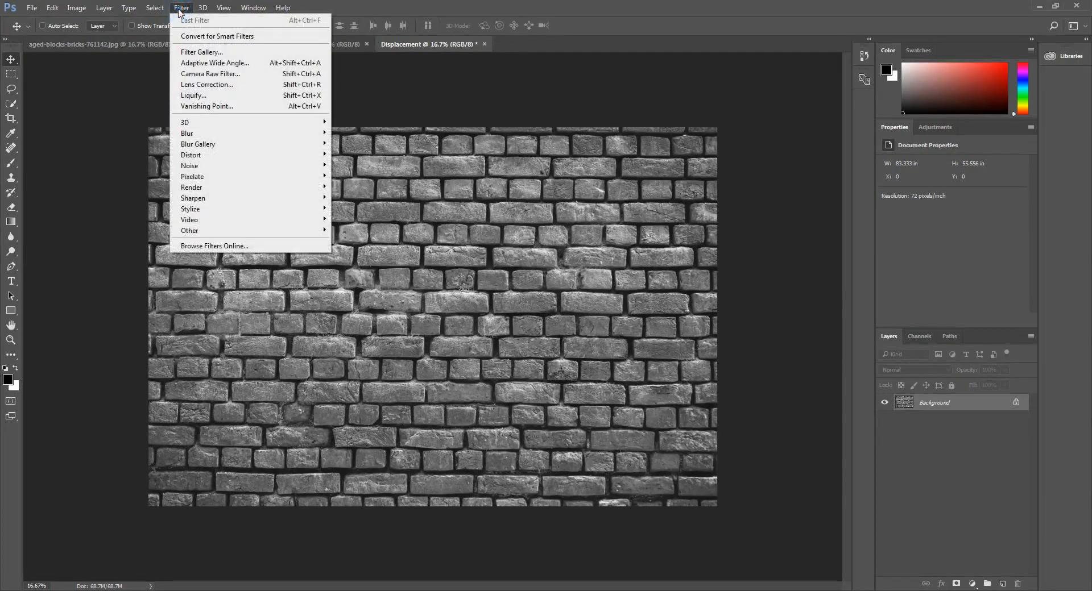
pyautogui.moveTo(202, 135)
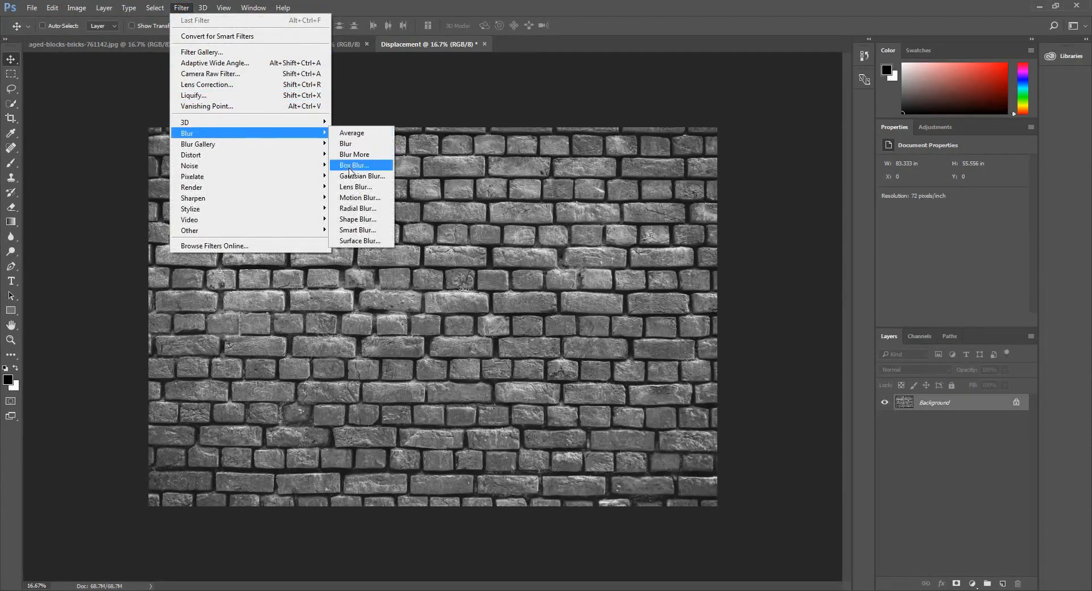
pyautogui.click(353, 177)
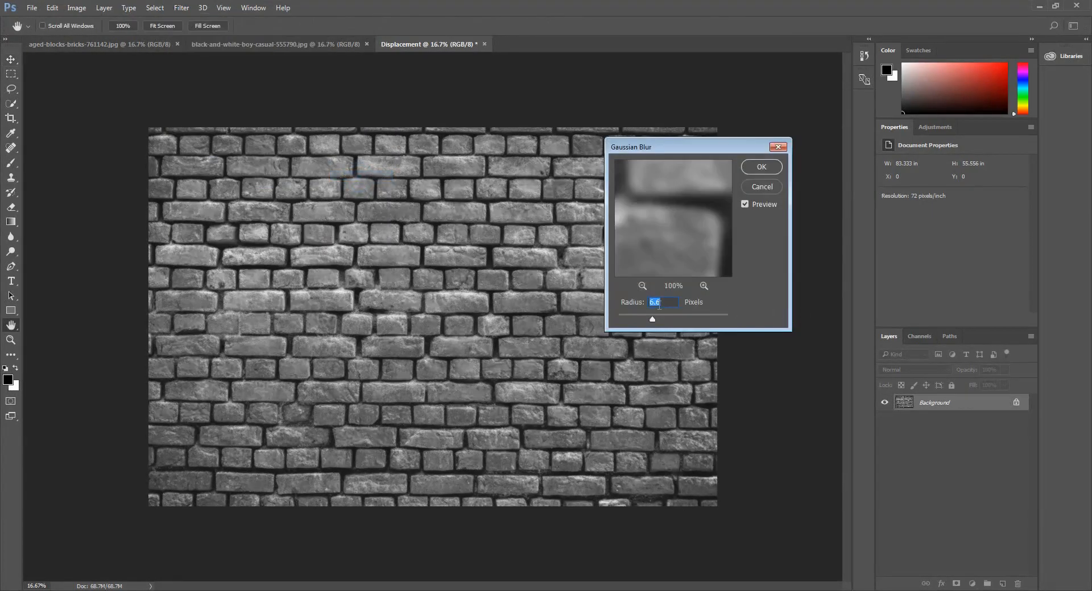
pyautogui.moveTo(656, 322); pyautogui.dragTo(636, 324)
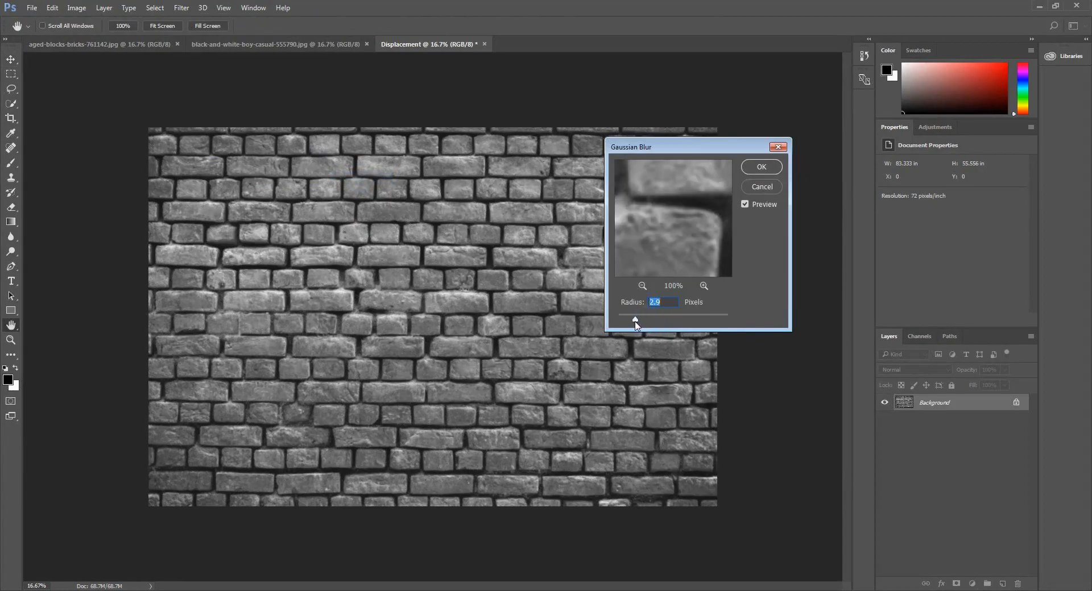
pyautogui.click(642, 286)
pyautogui.click(642, 286)
pyautogui.click(642, 286)
pyautogui.click(642, 286)
pyautogui.moveTo(635, 319); pyautogui.dragTo(644, 318)
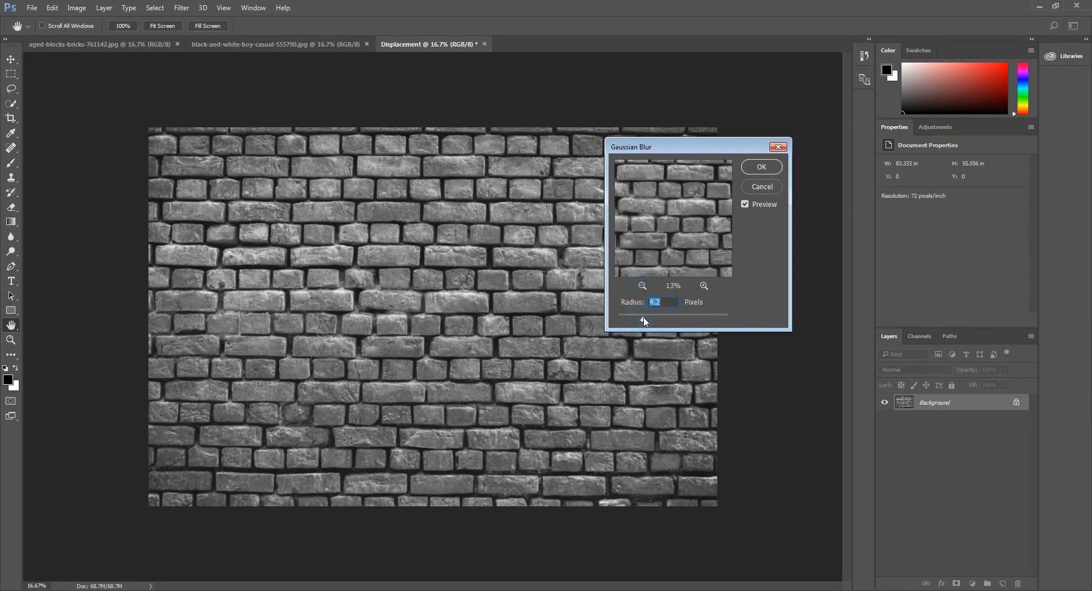
pyautogui.click(642, 286)
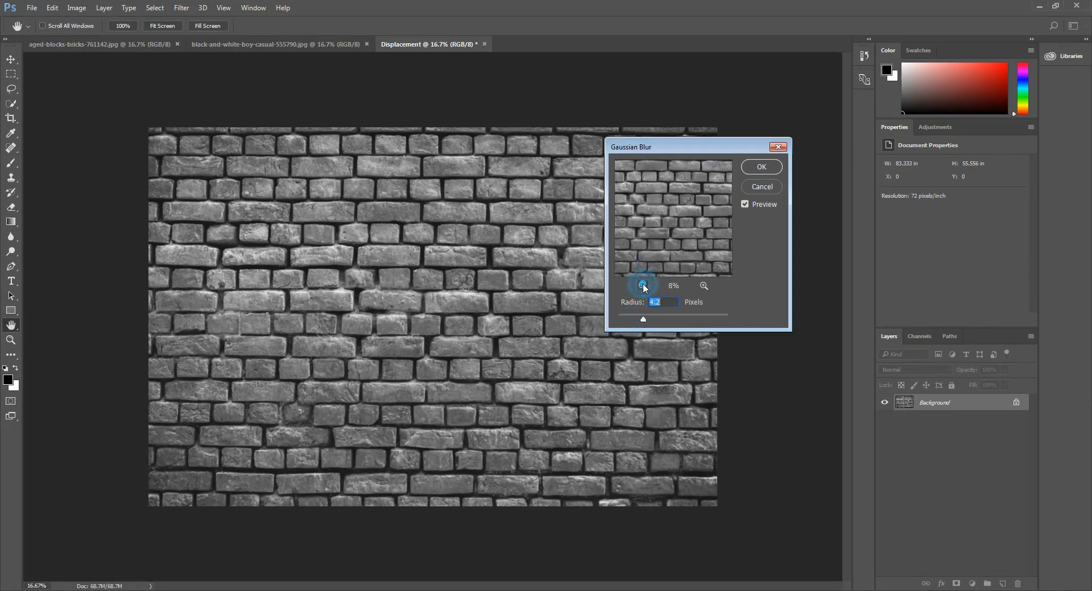
pyautogui.moveTo(643, 319); pyautogui.dragTo(655, 317)
pyautogui.click(701, 286)
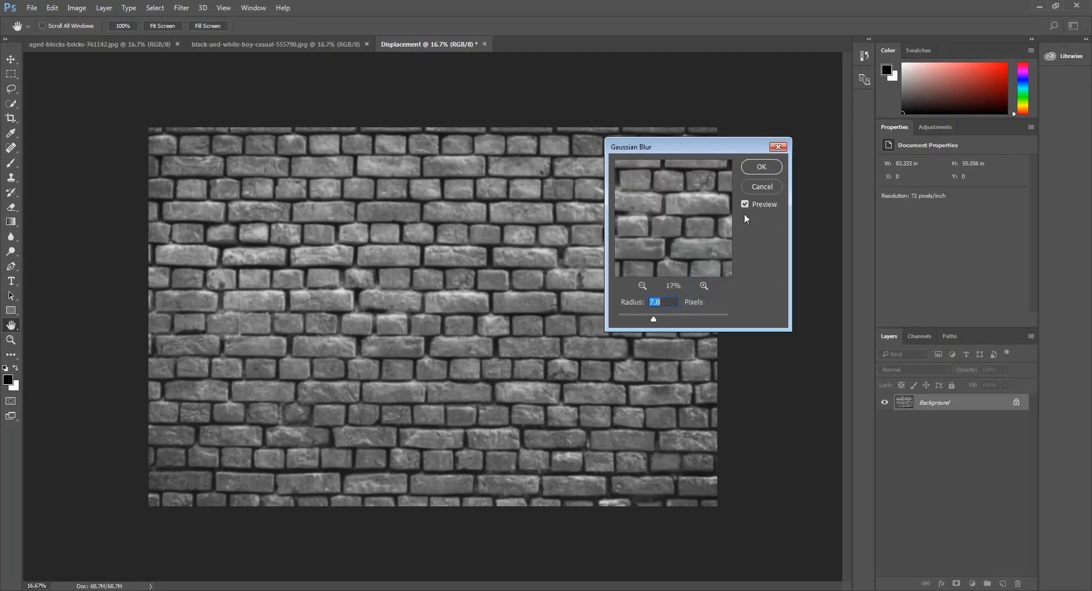
pyautogui.click(762, 166)
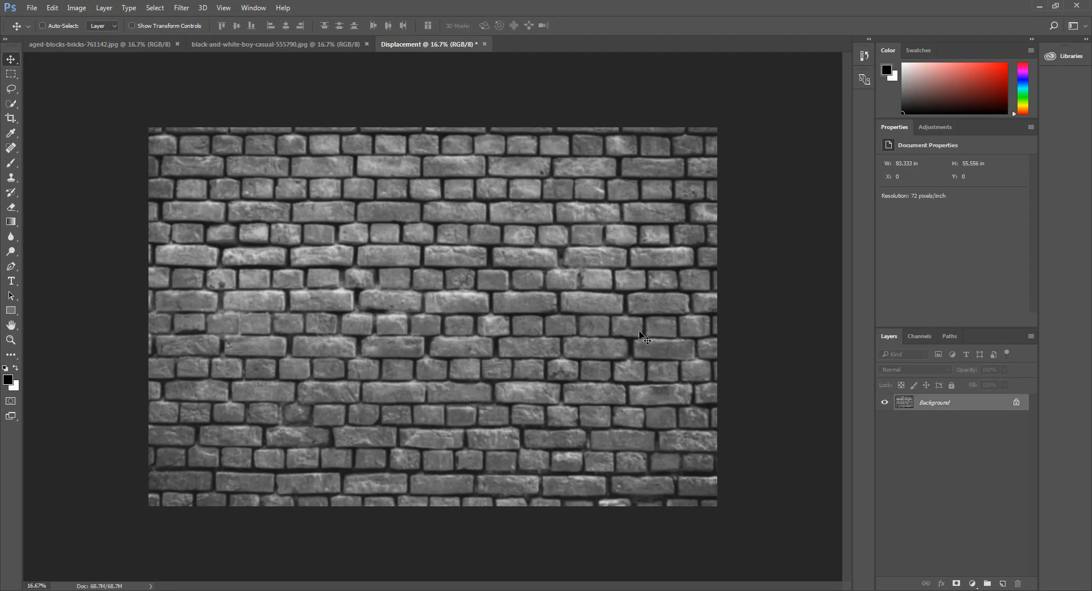
# Increase the brick image's contrast with Levels, setting the black input to 17 and the white input to 207
pyautogui.hotkey('ctrl', 'l')
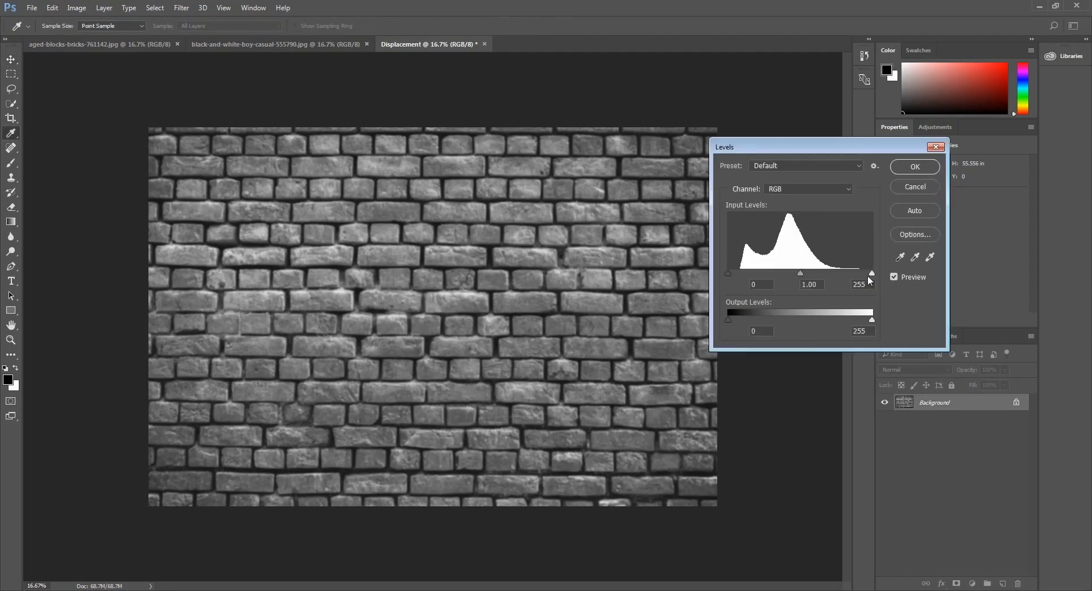
pyautogui.moveTo(872, 275); pyautogui.dragTo(854, 277)
pyautogui.moveTo(728, 273)
pyautogui.mouseDown()
pyautogui.moveTo(786, 271)
pyautogui.moveTo(738, 272)
pyautogui.mouseUp()
pyautogui.moveTo(853, 273); pyautogui.dragTo(843, 273)
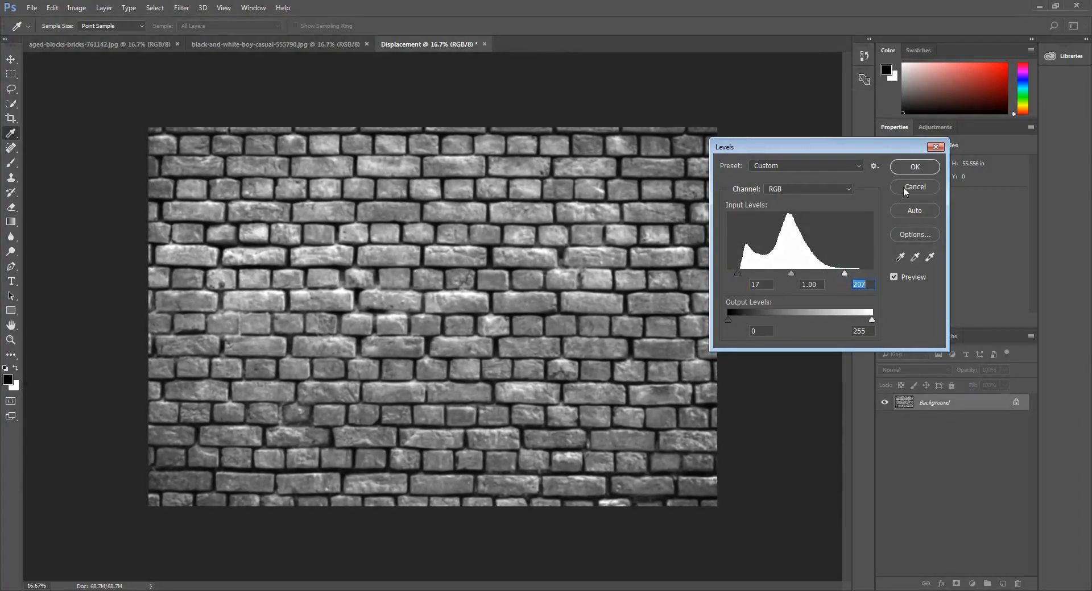
pyautogui.click(914, 167)
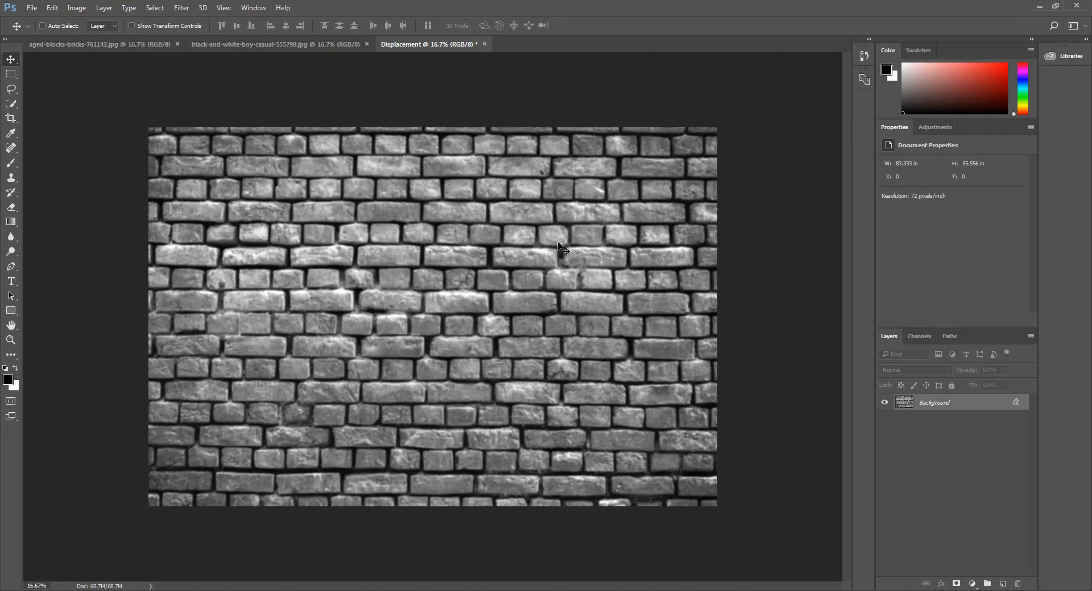
# Save the document as Displacement in Photoshop format in the Pics folder and close it
pyautogui.hotkey('ctrl', 's')
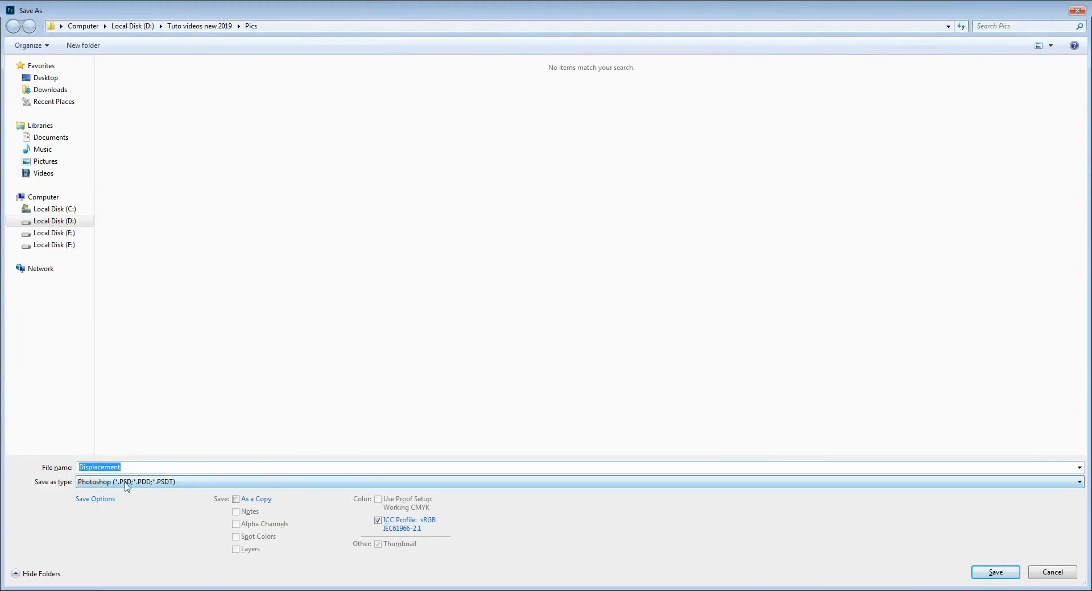
pyautogui.click(1016, 568)
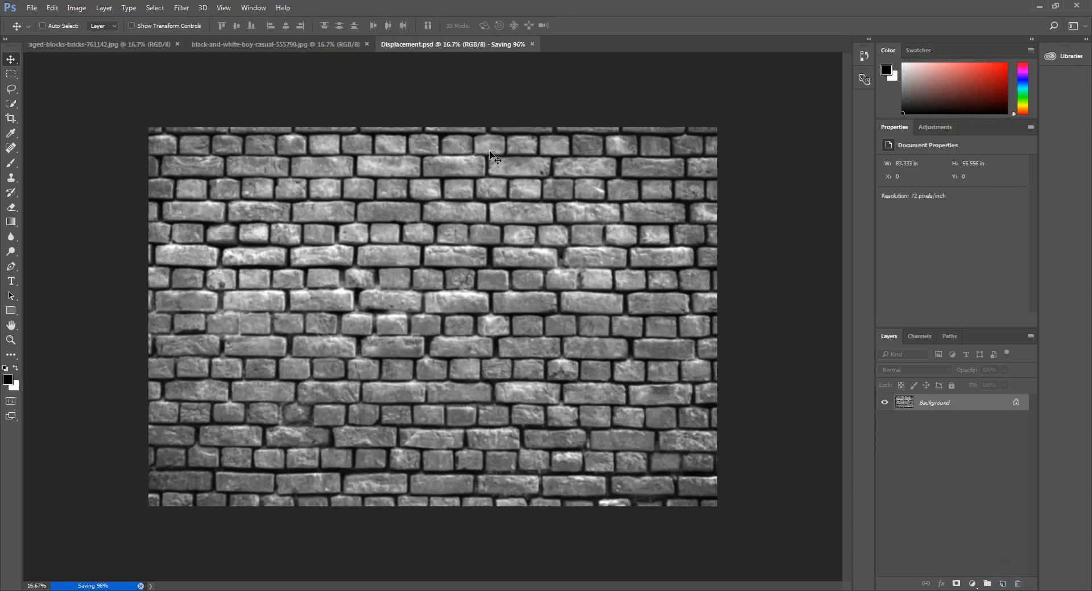
pyautogui.click(493, 45)
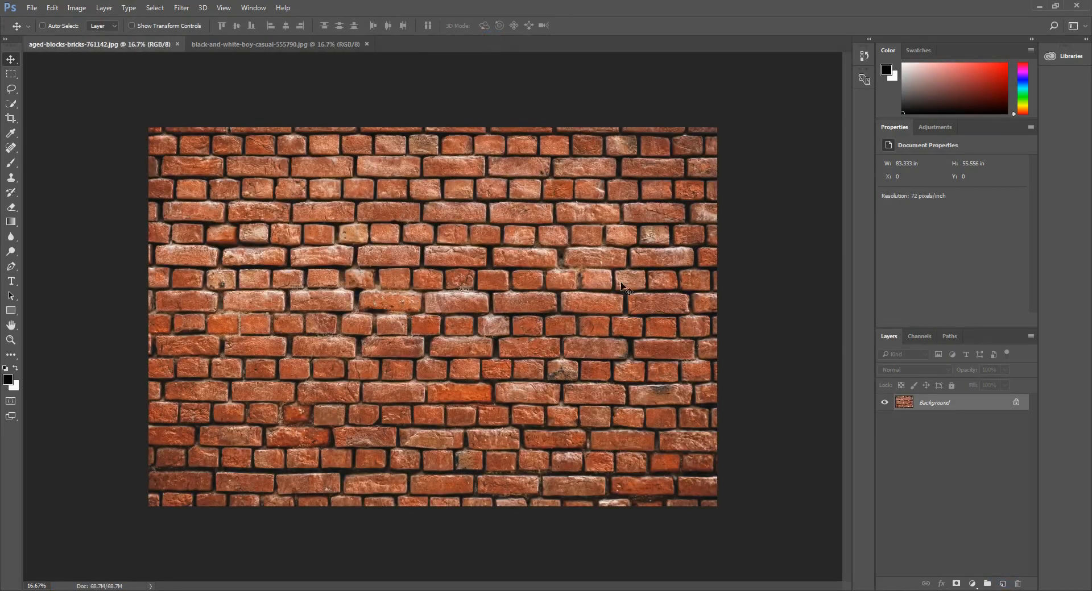
# In the black-and-white portrait document, select the whole man with the Quick Selection tool at brush size 250
pyautogui.click(225, 44)
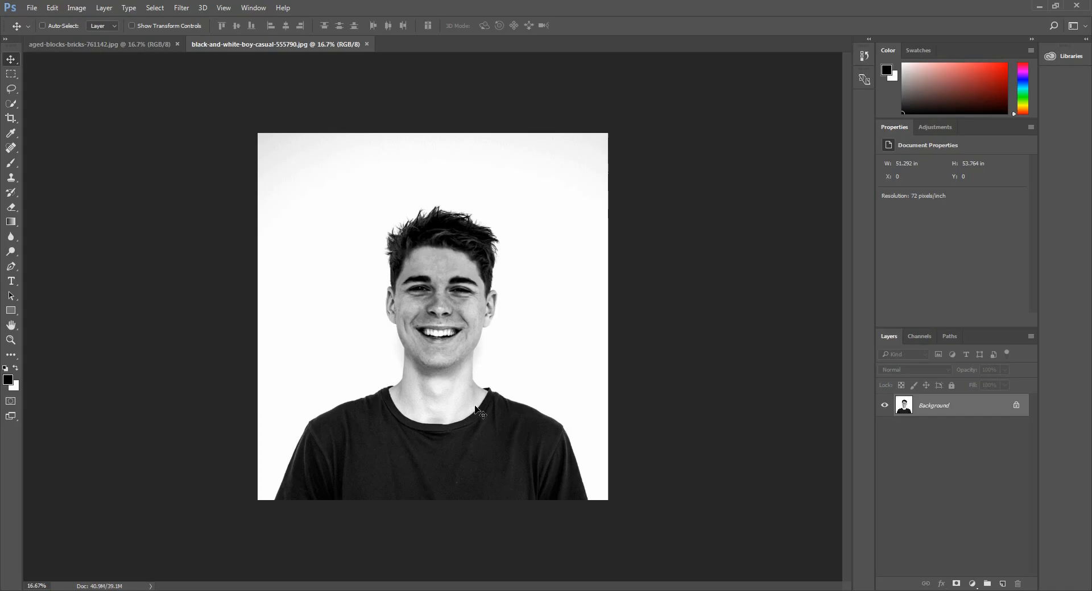
pyautogui.hotkey('ctrl', '+')
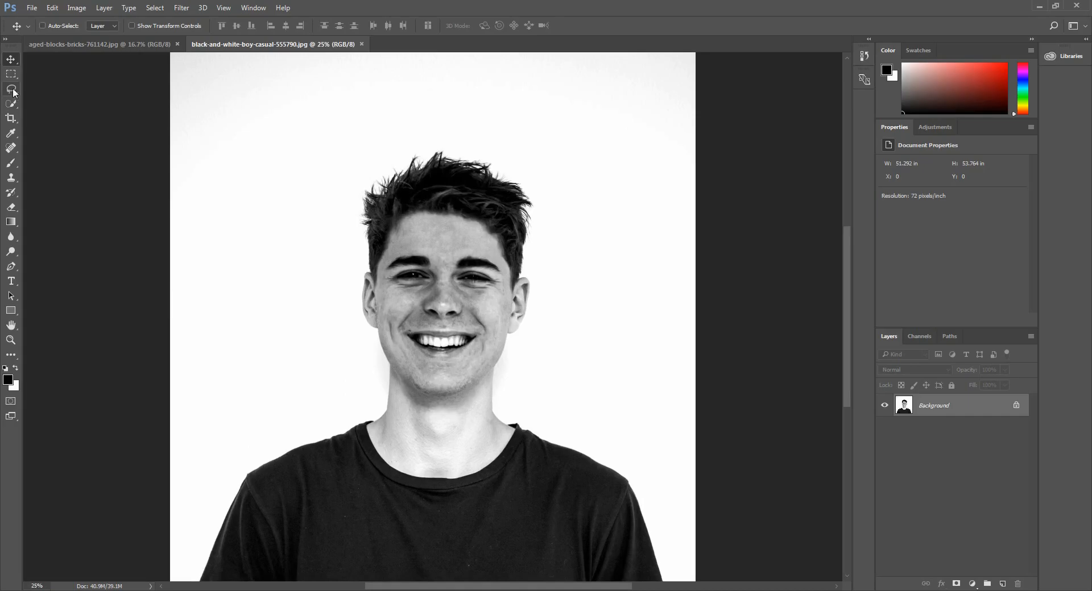
pyautogui.moveTo(12, 107); pyautogui.dragTo(73, 104)
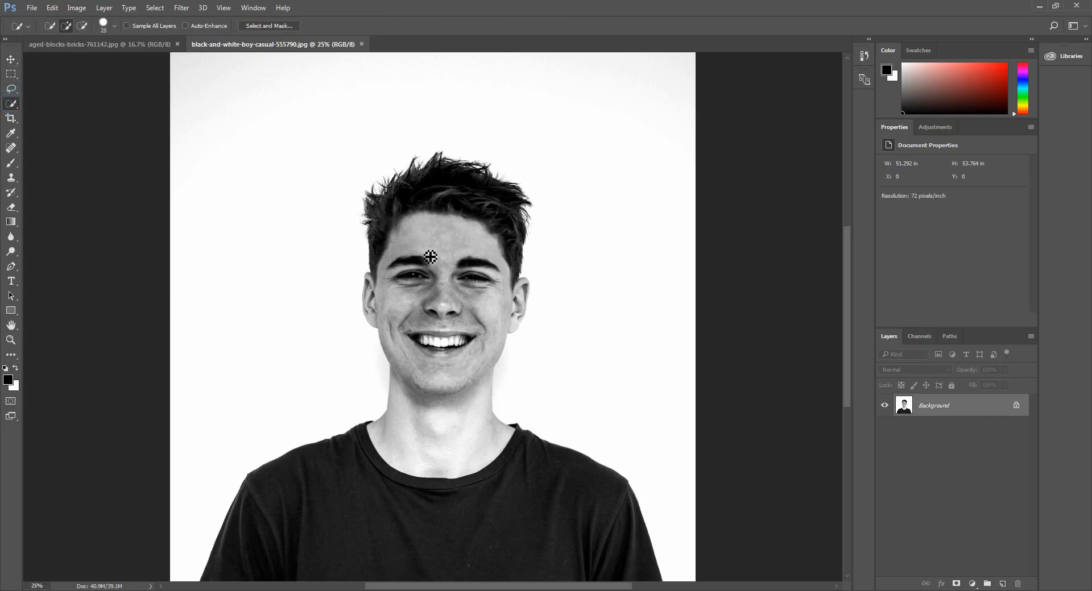
pyautogui.press(']')
pyautogui.press(']')
pyautogui.press(']')
pyautogui.press(']')
pyautogui.press(']')
pyautogui.press(']')
pyautogui.press(']')
pyautogui.press(']')
pyautogui.press(']')
pyautogui.press(']')
pyautogui.press(']')
pyautogui.press(']')
pyautogui.press(']')
pyautogui.click(403, 203)
pyautogui.moveTo(402, 191)
pyautogui.mouseDown()
pyautogui.moveTo(444, 189)
pyautogui.moveTo(419, 339)
pyautogui.moveTo(428, 485)
pyautogui.moveTo(487, 404)
pyautogui.moveTo(498, 347)
pyautogui.mouseUp()
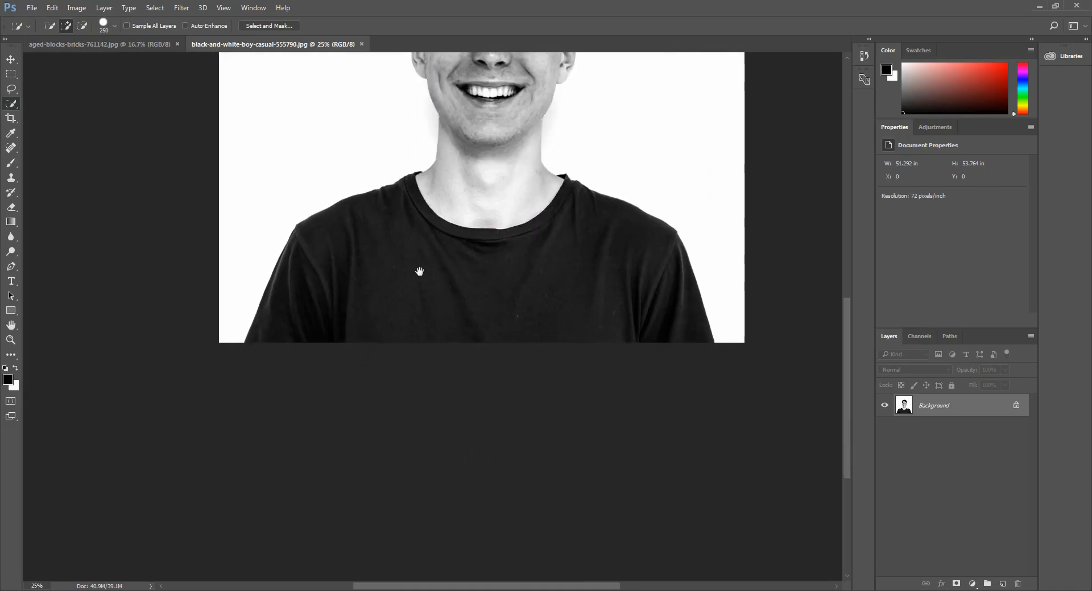
pyautogui.moveTo(437, 137); pyautogui.dragTo(331, 182)
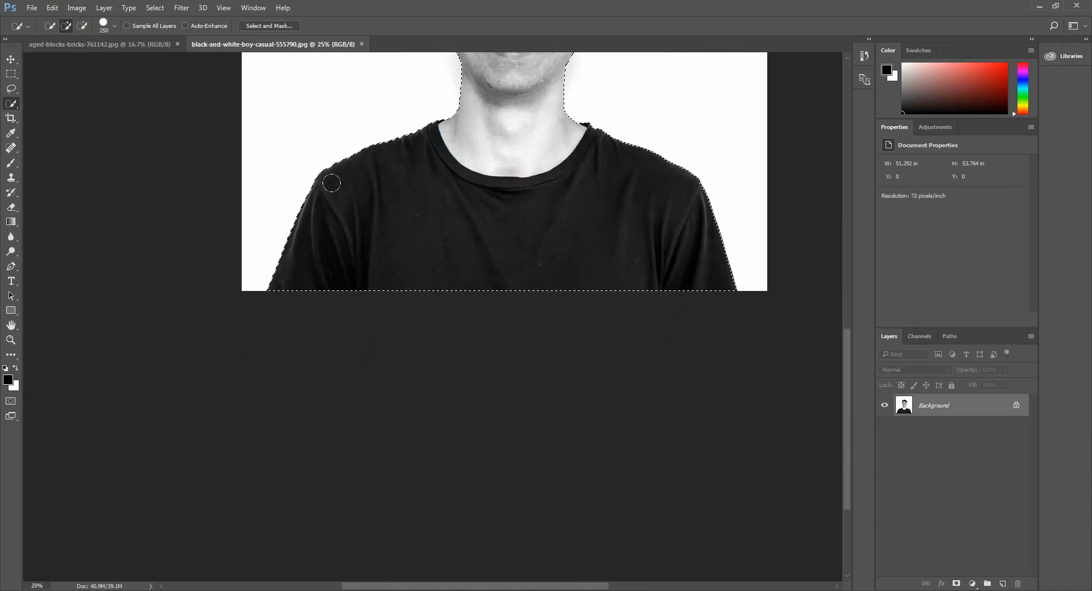
pyautogui.press('space')
pyautogui.moveTo(617, 168); pyautogui.dragTo(534, 419)
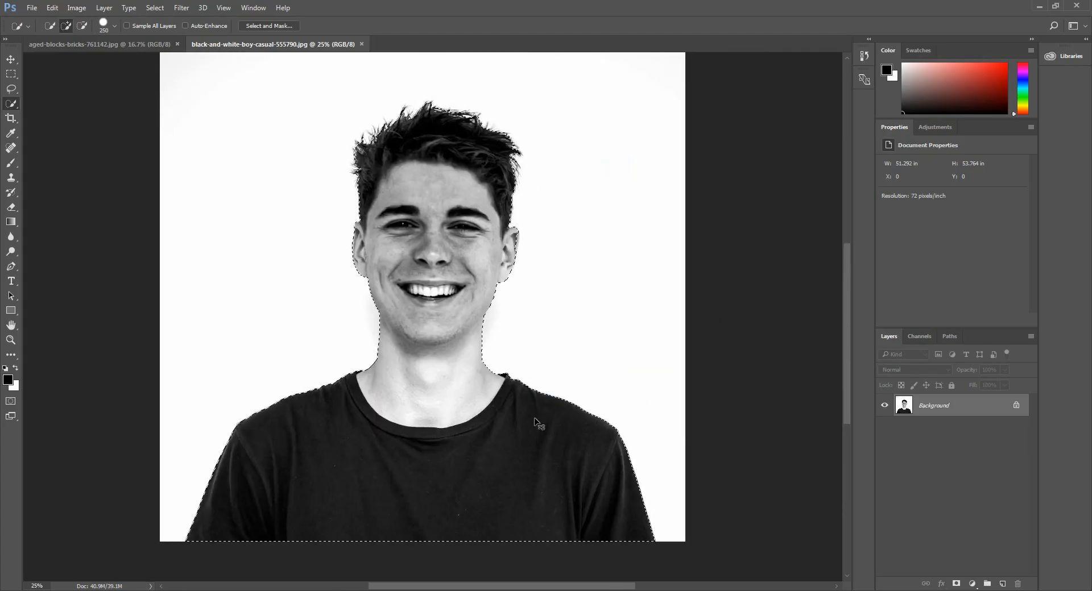
# Open the man's selection in the Select and Mask workspace
pyautogui.hotkey('ctrl', '+')
pyautogui.hotkey('ctrl', '+')
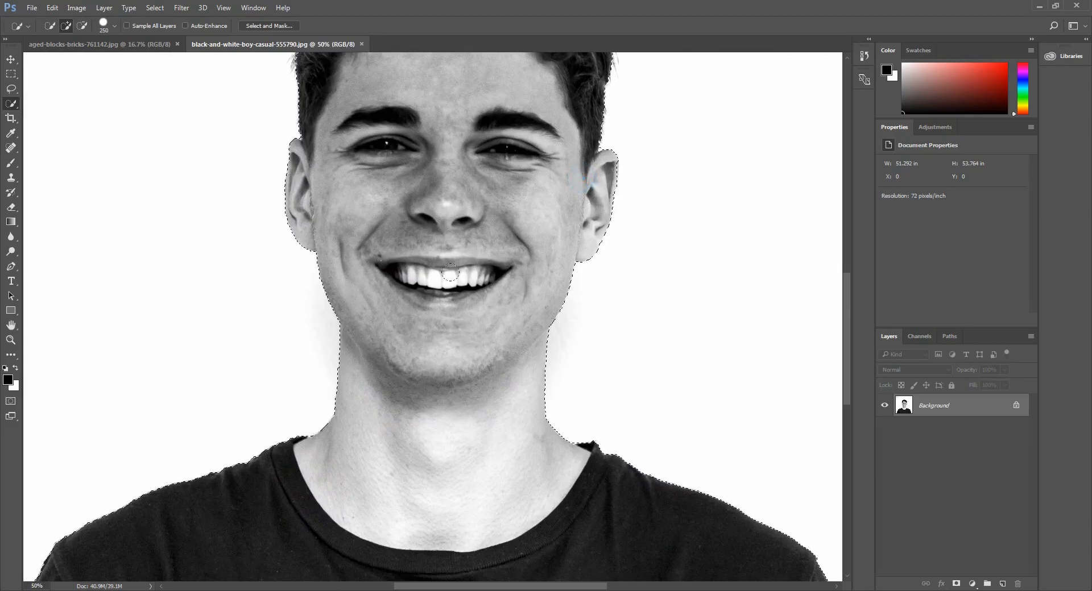
pyautogui.scroll(4, 517, 280)
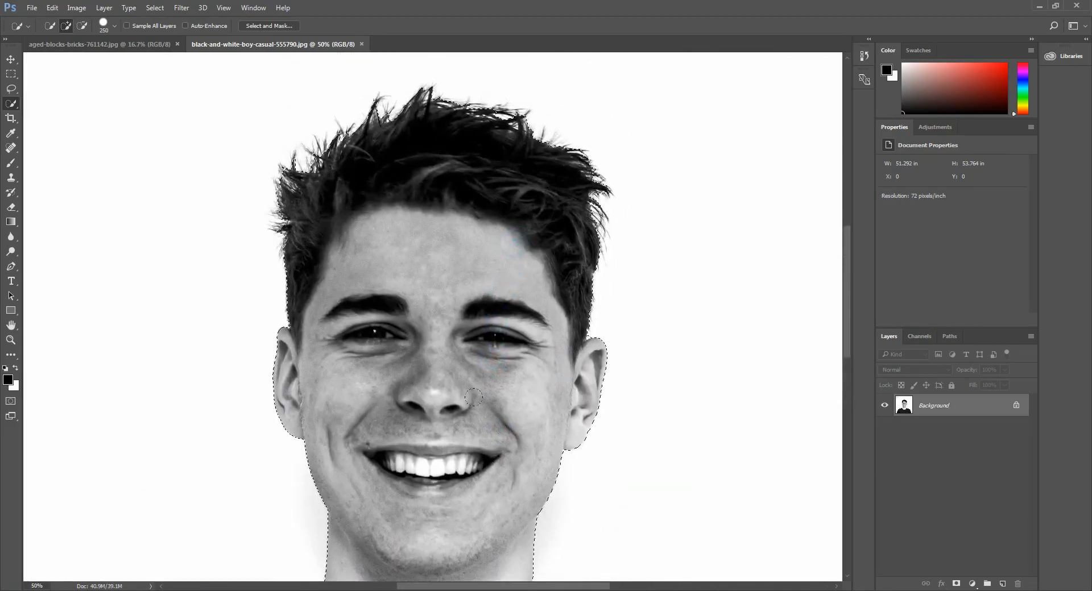
pyautogui.scroll(-5, 577, 336)
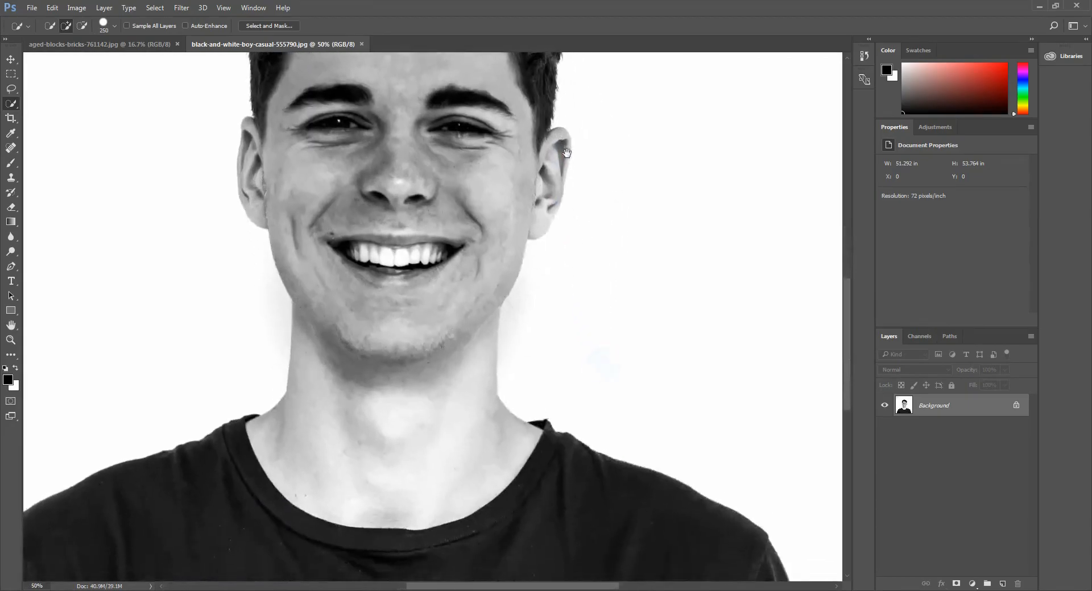
pyautogui.hotkey('ctrl', '+')
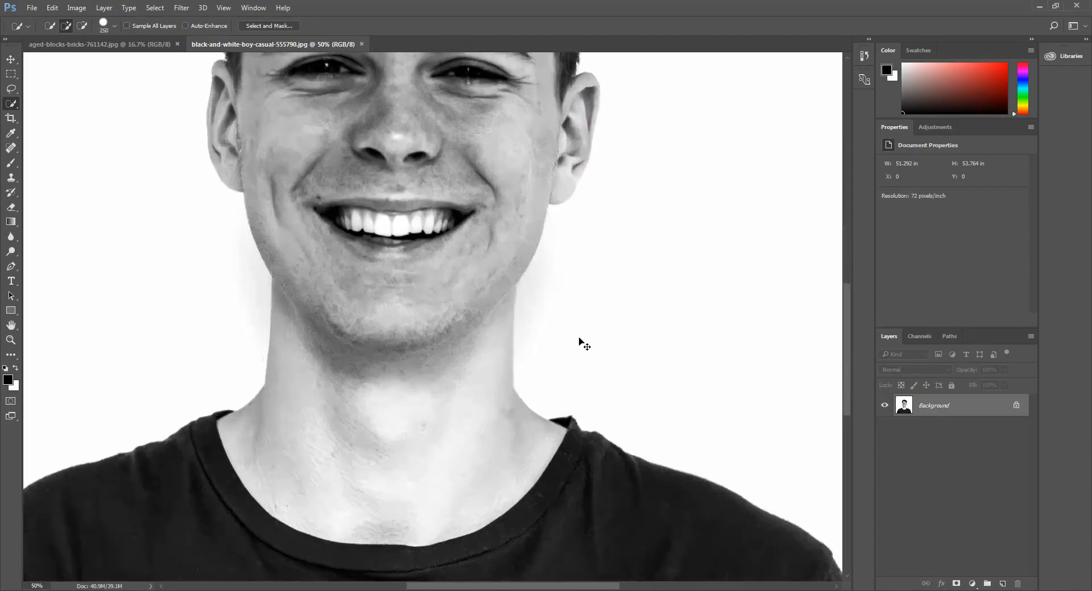
pyautogui.hotkey('ctrl', '-')
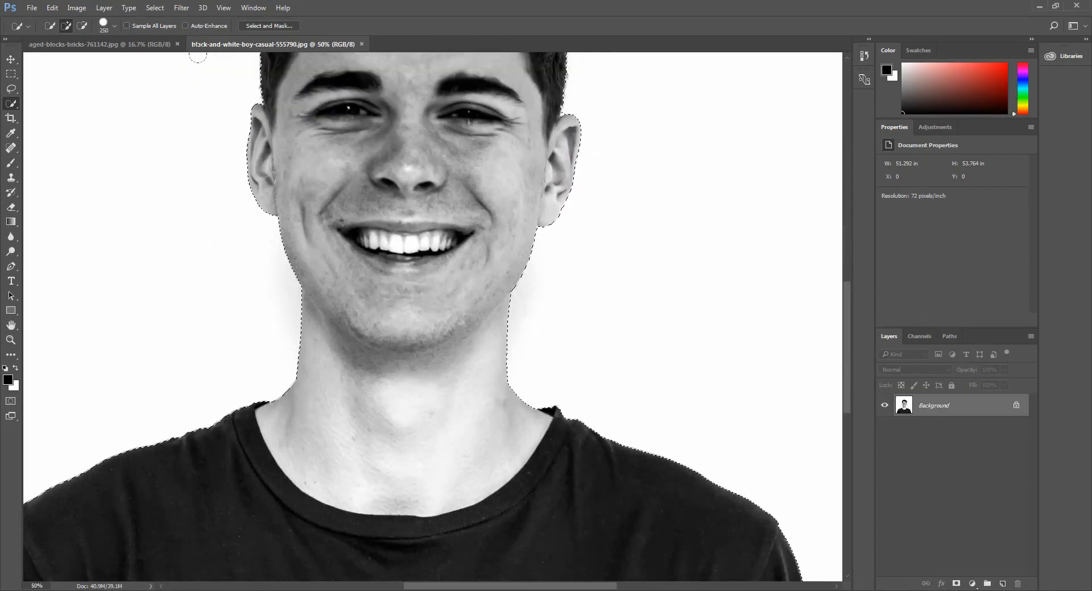
pyautogui.click(268, 26)
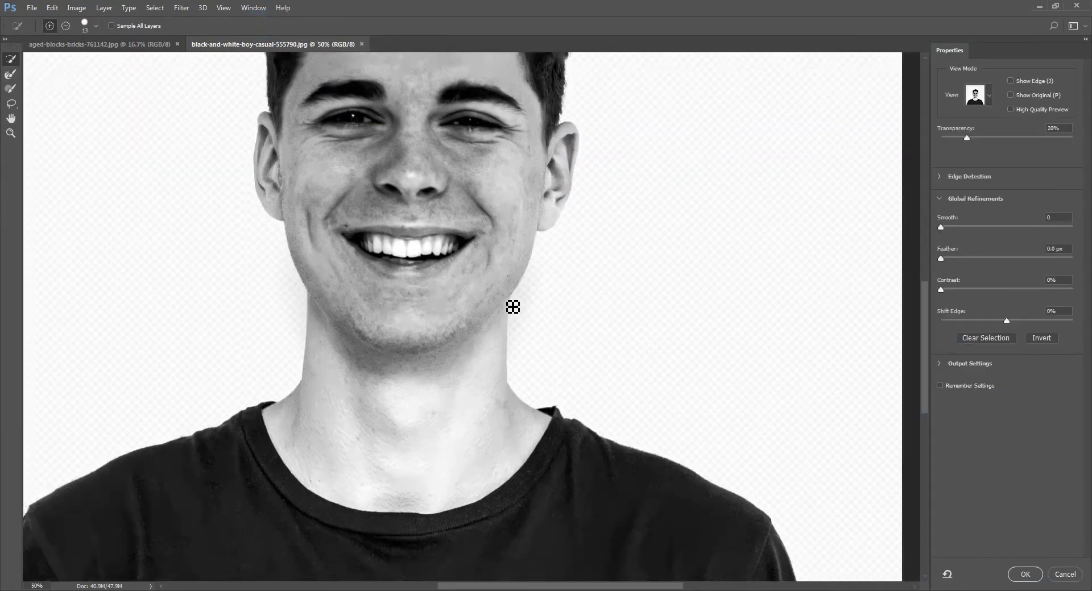
# Set the Smooth refinement of the man's selection edge to 25
pyautogui.hotkey('ctrl', '-')
pyautogui.hotkey('ctrl', '-')
pyautogui.hotkey('ctrl', '+')
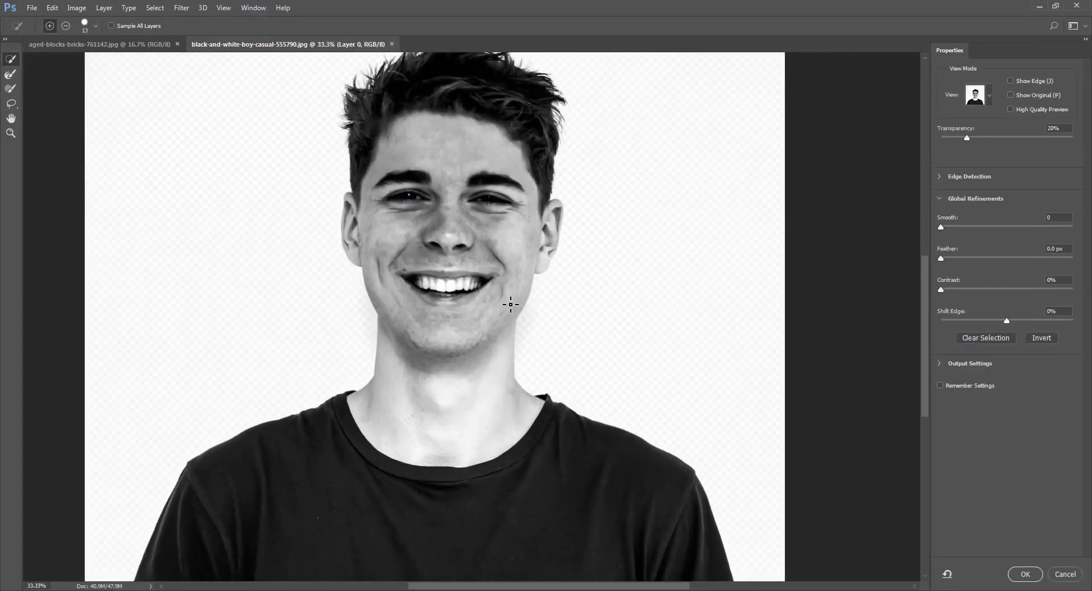
pyautogui.hotkey('ctrl', '+')
pyautogui.moveTo(553, 240); pyautogui.dragTo(527, 316)
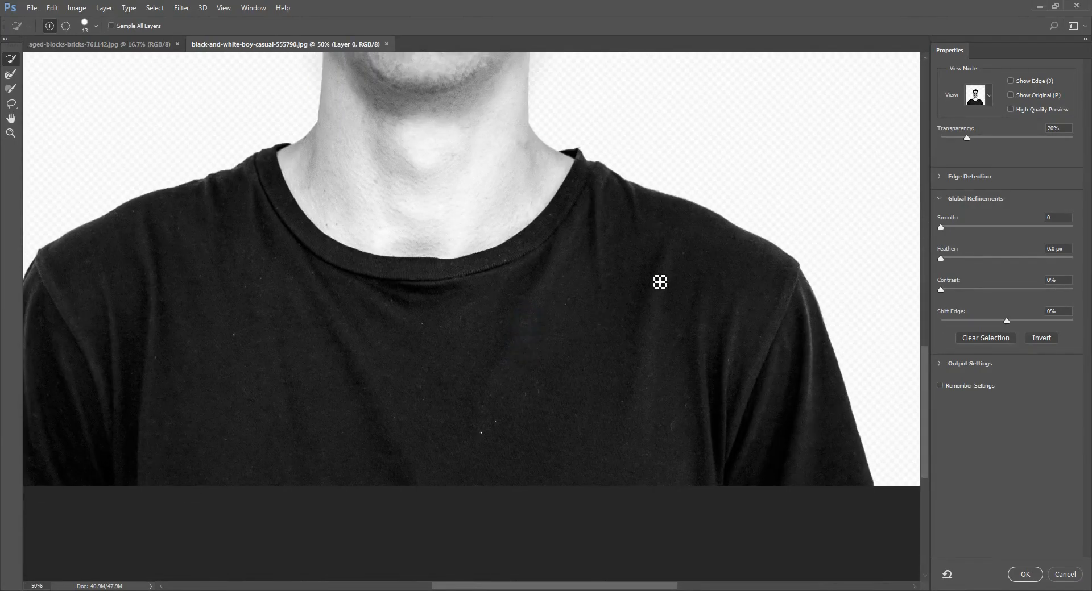
pyautogui.hotkey('ctrl', '+')
pyautogui.hotkey('ctrl', '+')
pyautogui.moveTo(712, 234); pyautogui.dragTo(283, 456)
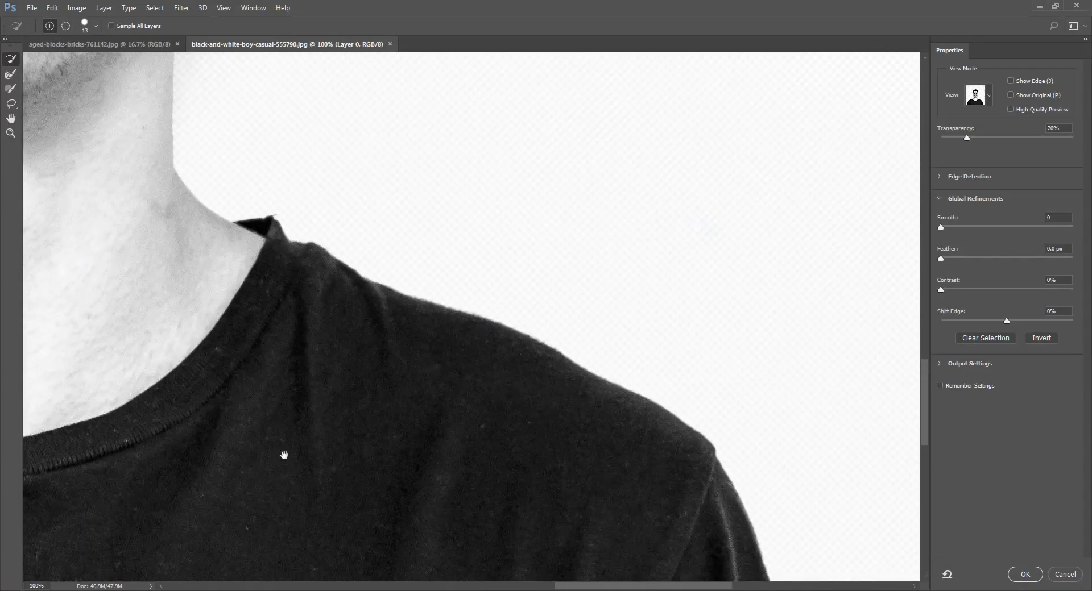
pyautogui.scroll(2, 456, 331)
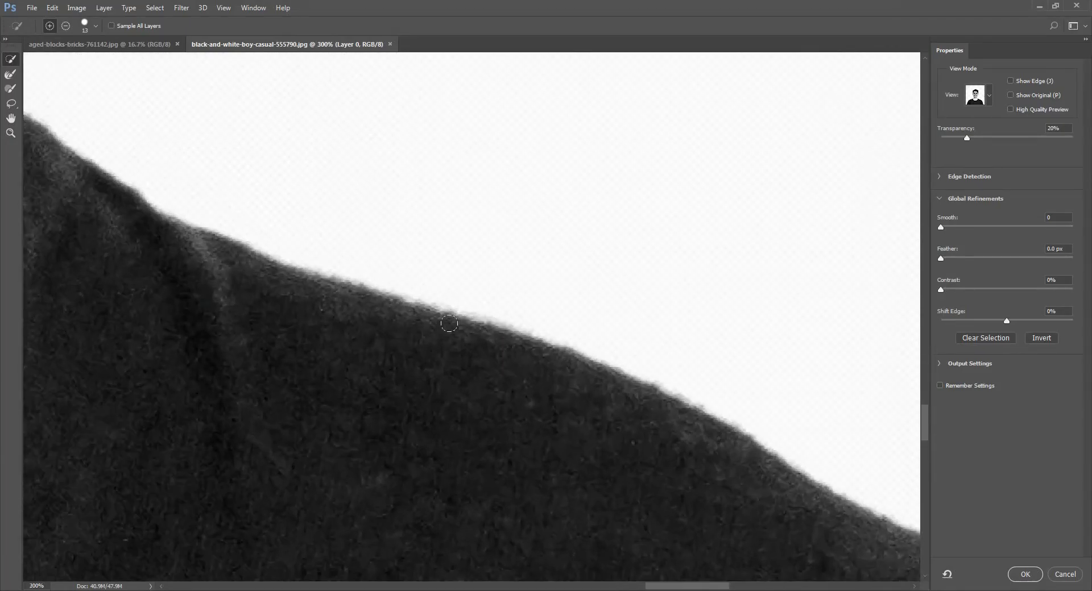
pyautogui.scroll(-1, 457, 331)
pyautogui.click(942, 228)
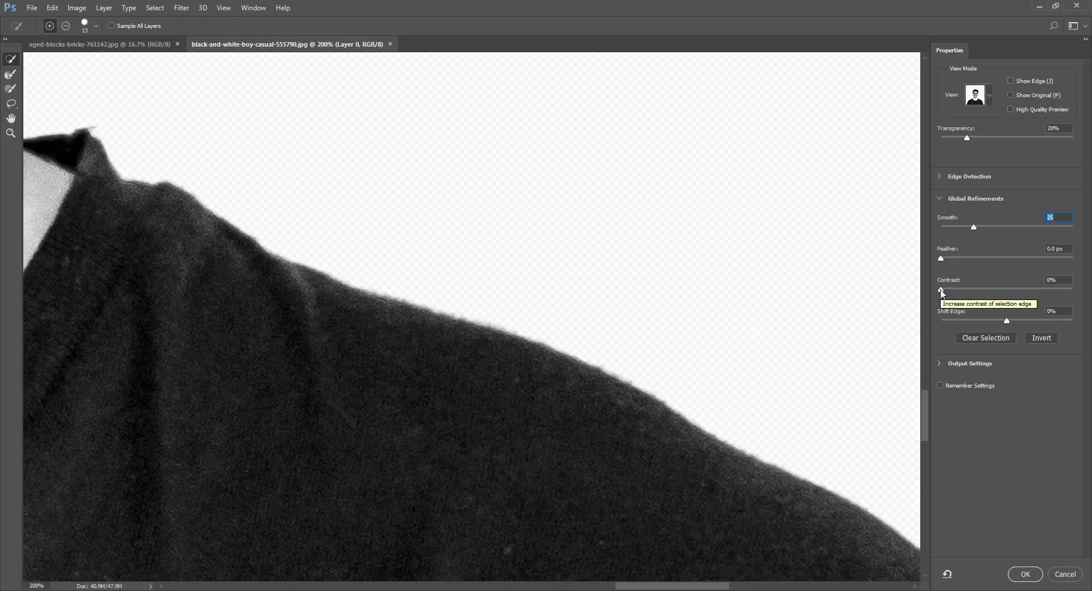
# Set the Onion Skin preview's transparency to 16% and switch the selection preview to the Overlay view
pyautogui.click(965, 138)
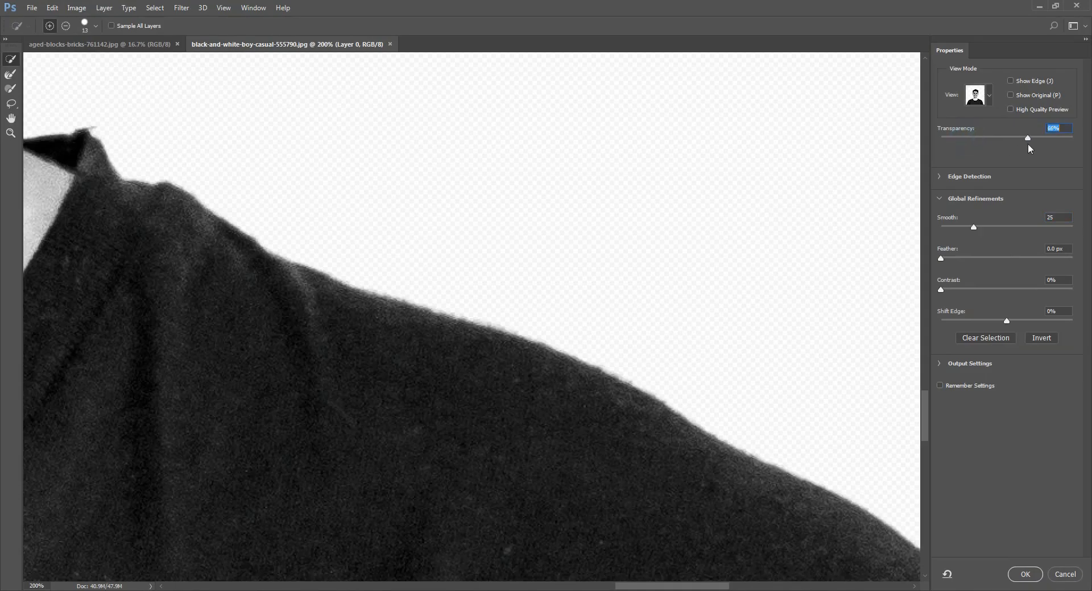
pyautogui.click(1024, 138)
pyautogui.click(991, 97)
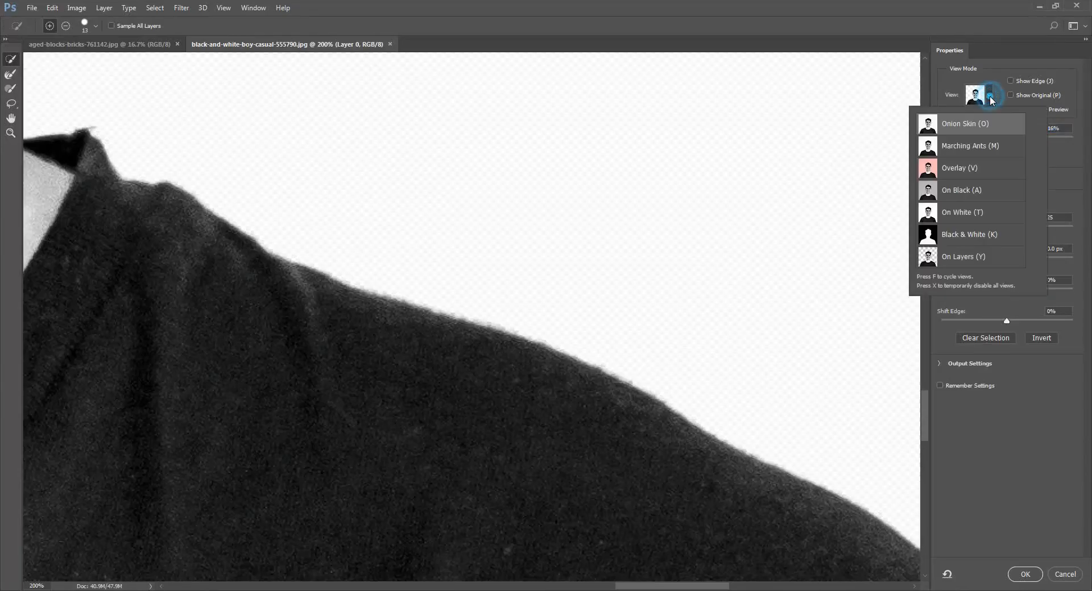
pyautogui.click(965, 174)
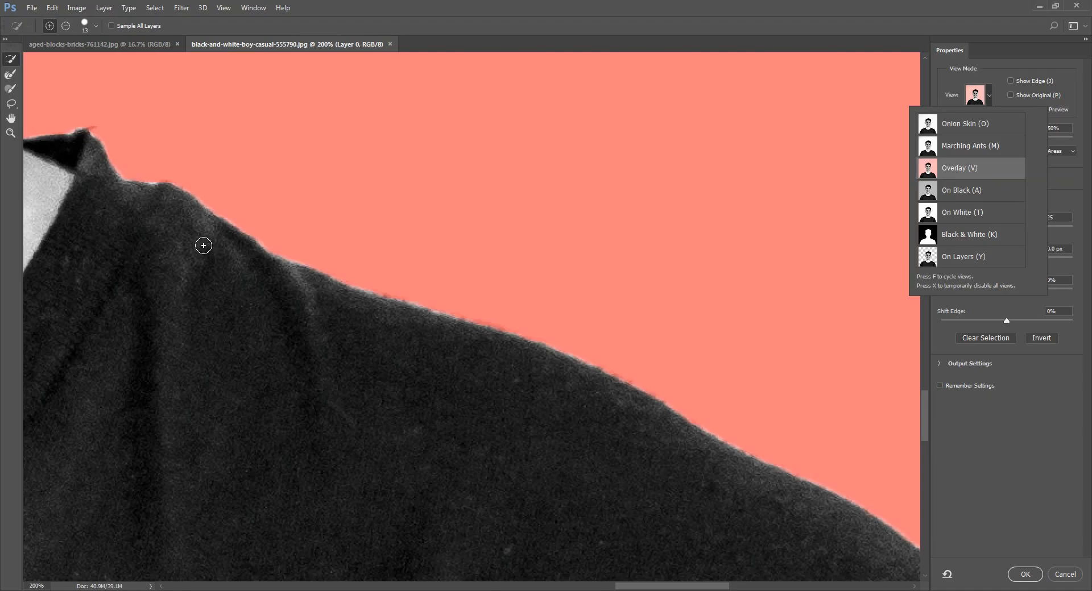
pyautogui.click(944, 169)
pyautogui.hotkey('ctrl', '-')
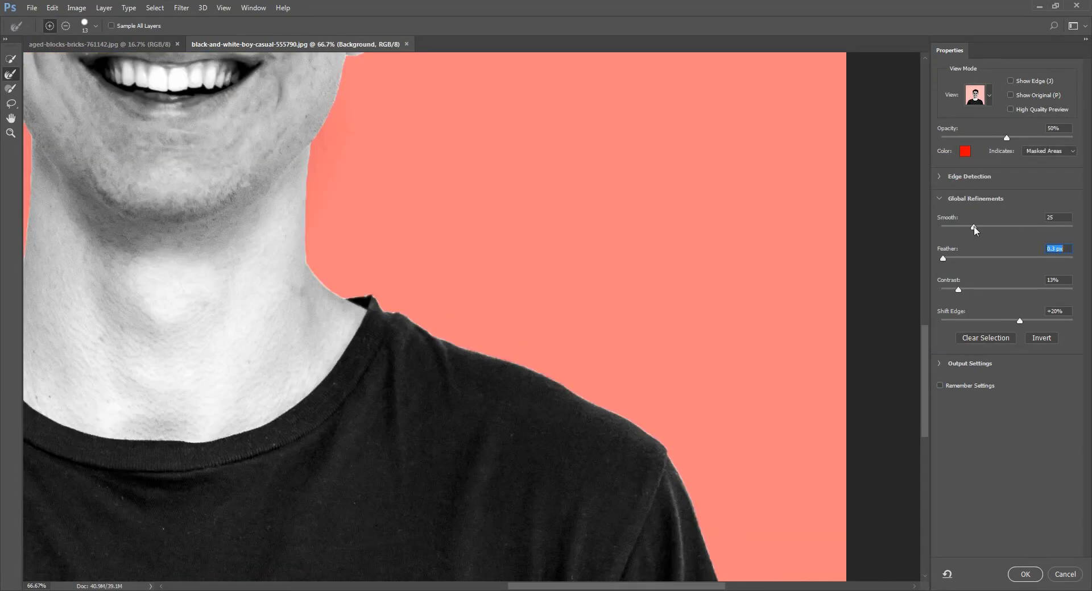
# Set the Smooth refinement to 32 and output the man's refined selection to a new layer
pyautogui.moveTo(974, 229); pyautogui.dragTo(985, 231)
pyautogui.click(958, 366)
pyautogui.click(939, 366)
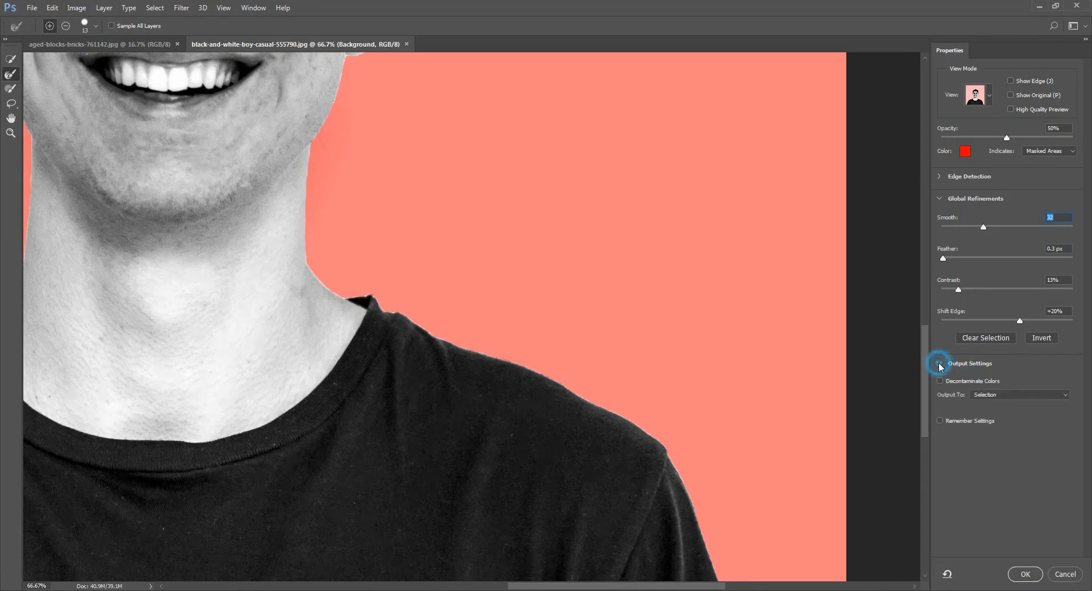
pyautogui.click(990, 396)
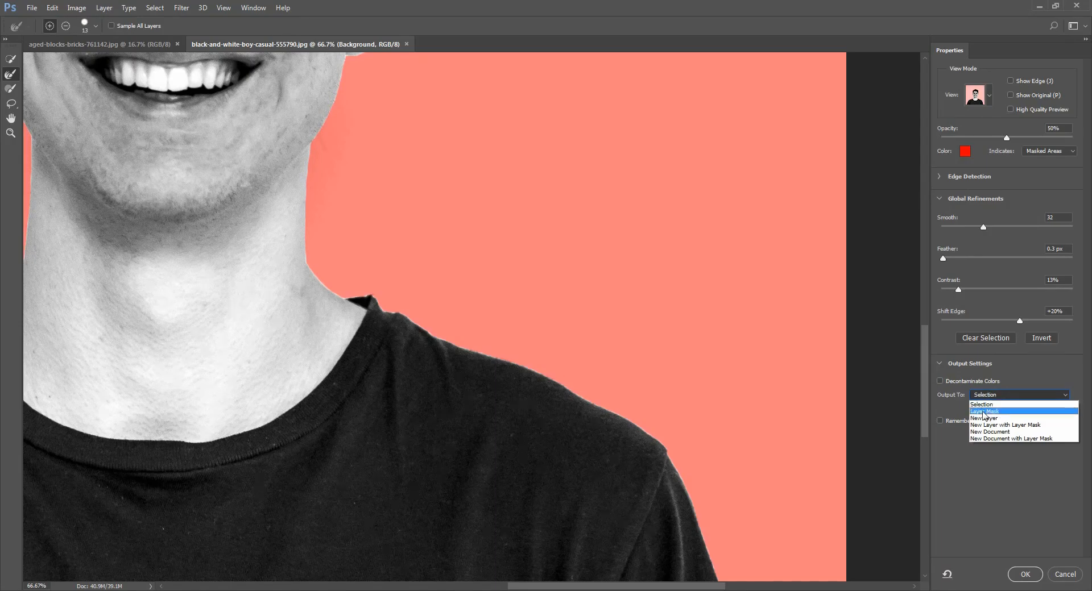
pyautogui.click(990, 418)
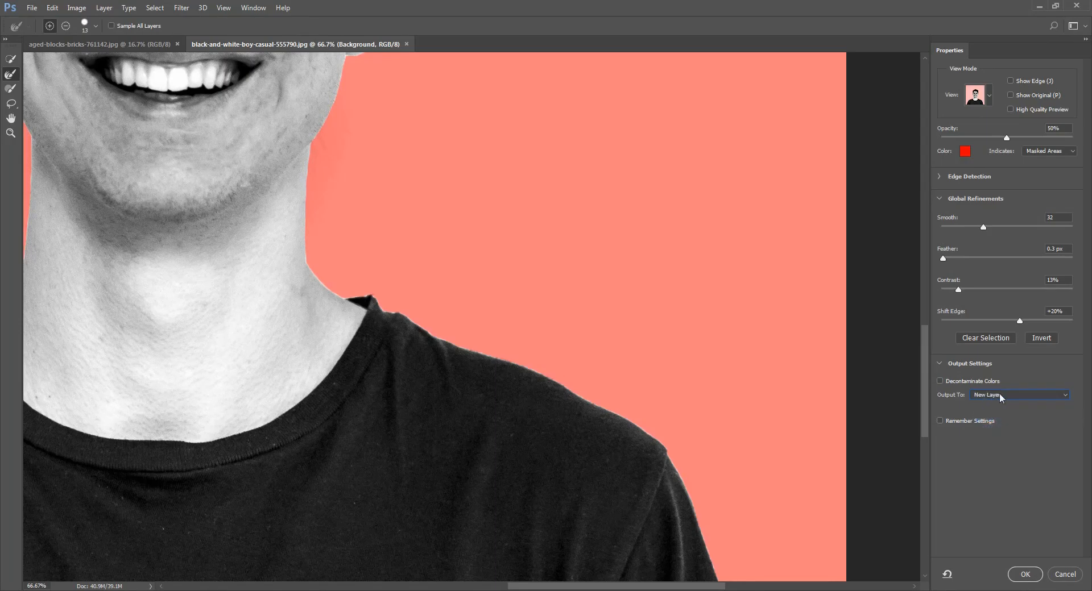
pyautogui.click(1037, 576)
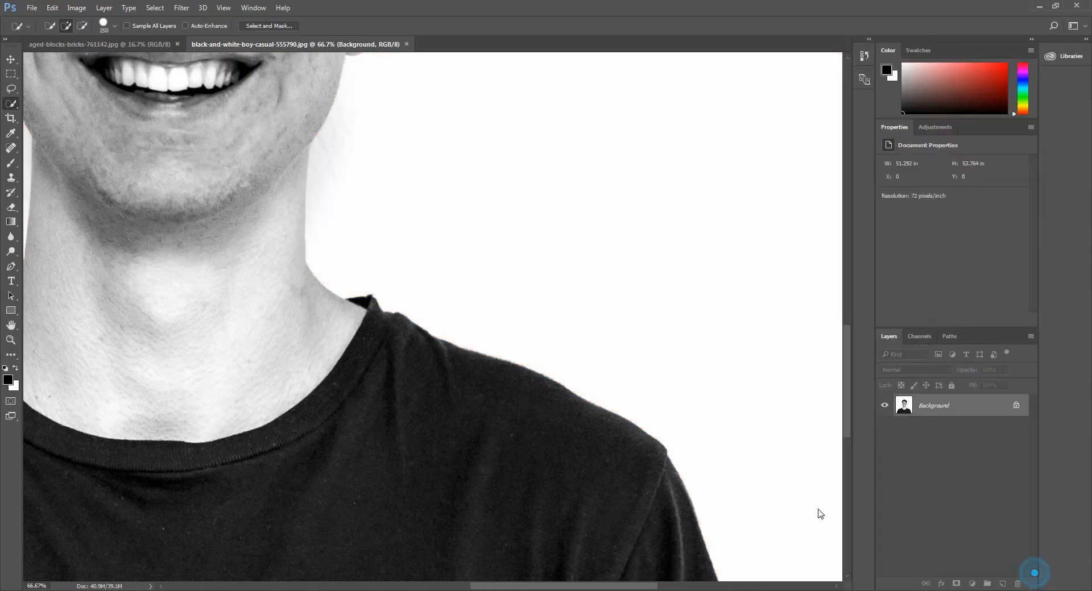
# Copy the cut-out man into the brick wall document and place him on the left half of the wall, at its lower edge
pyautogui.scroll(-2, 501, 421)
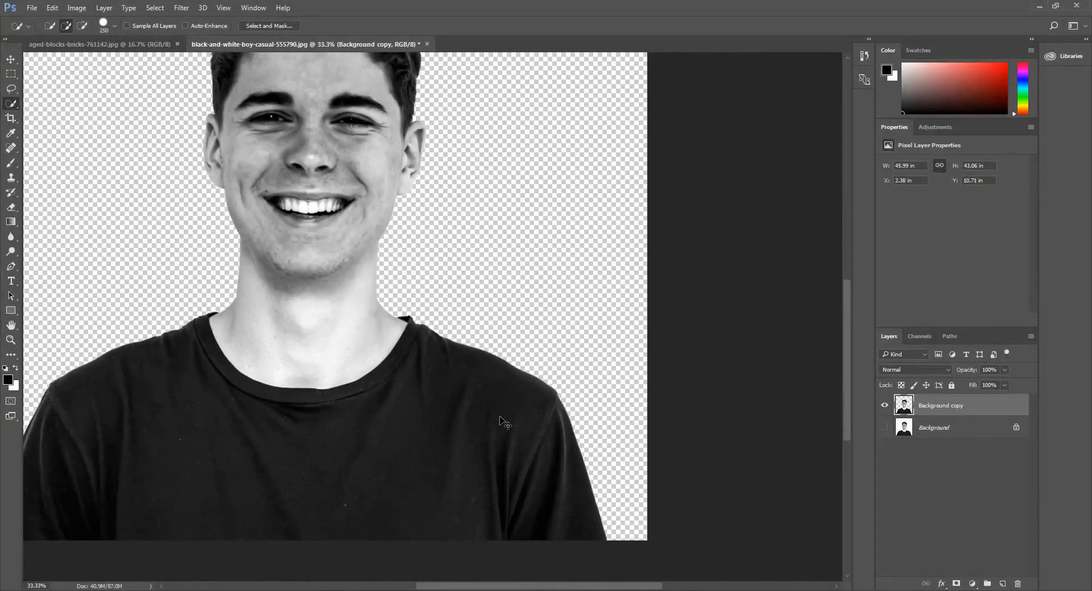
pyautogui.scroll(-2, 501, 420)
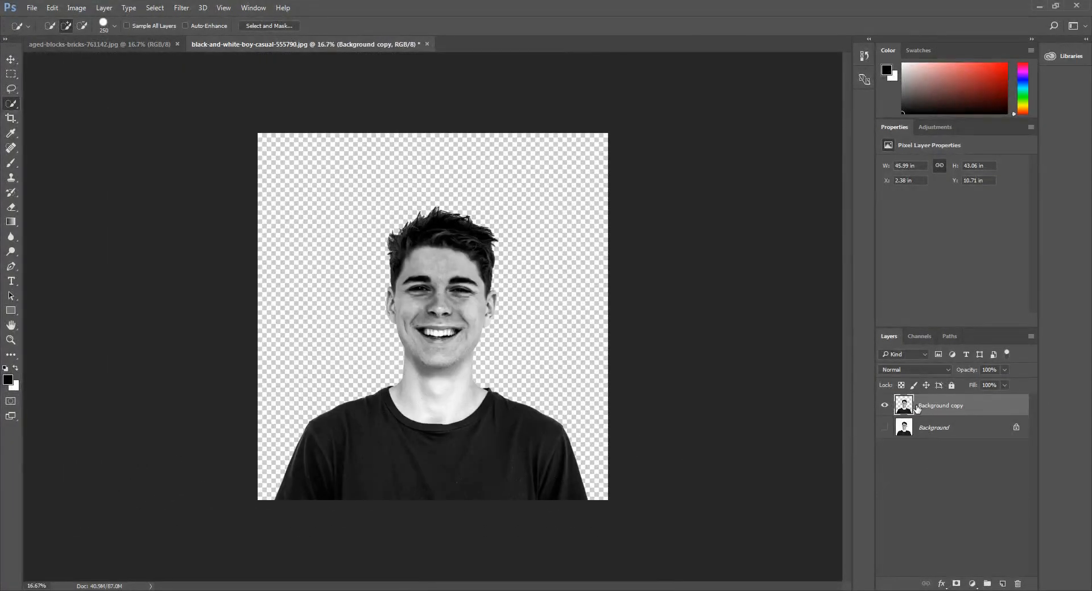
pyautogui.press('v')
pyautogui.click(445, 417)
pyautogui.moveTo(445, 416); pyautogui.dragTo(394, 433)
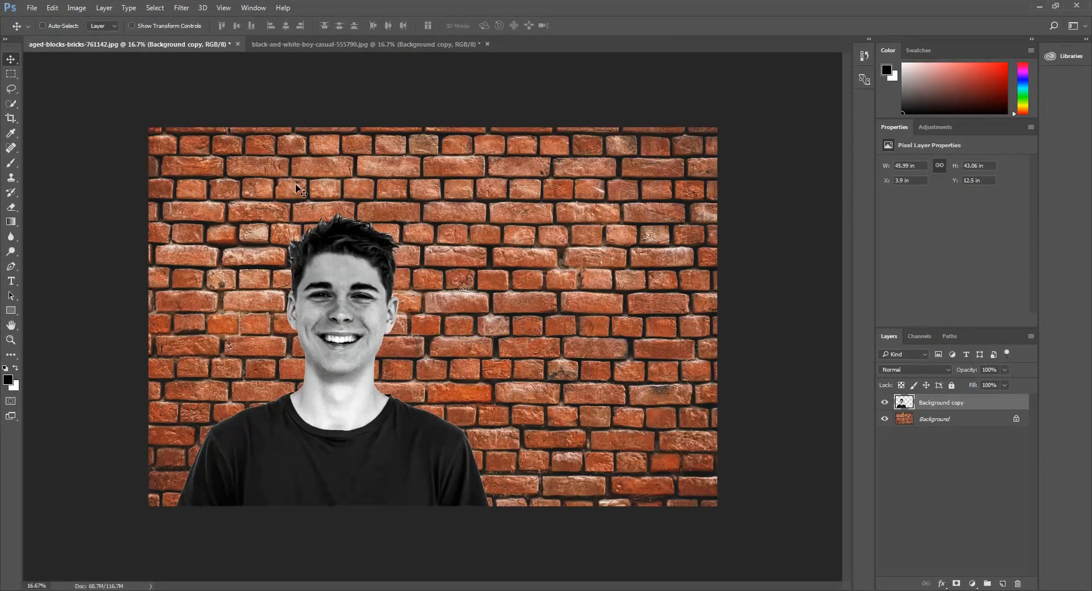
# Open the Filter Gallery for the man's layer and choose the Dry Brush artistic filter
pyautogui.click(186, 8)
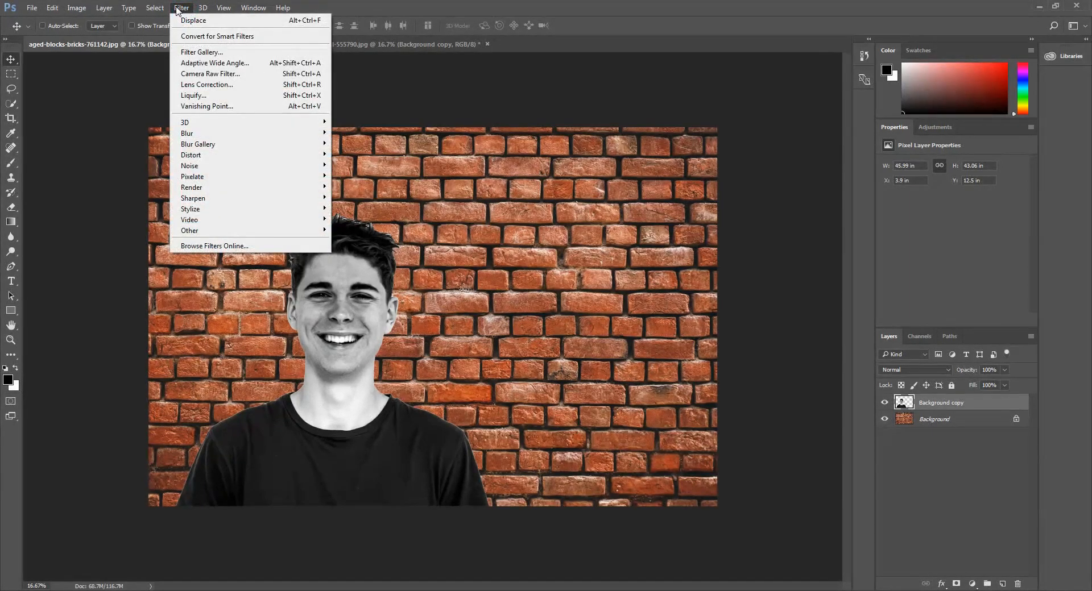
pyautogui.click(194, 53)
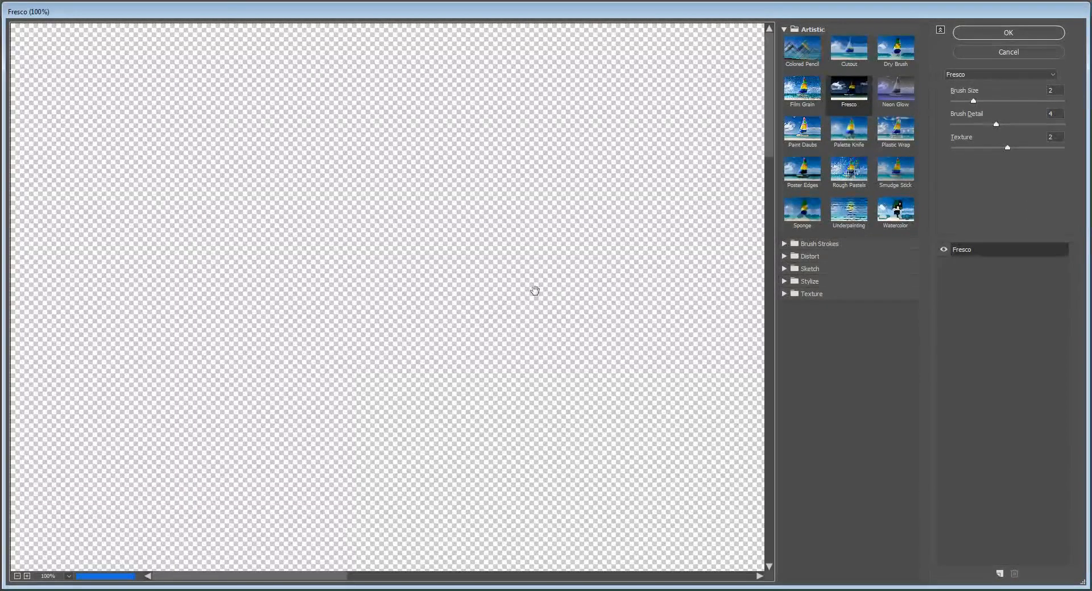
pyautogui.scroll(-3, 535, 291)
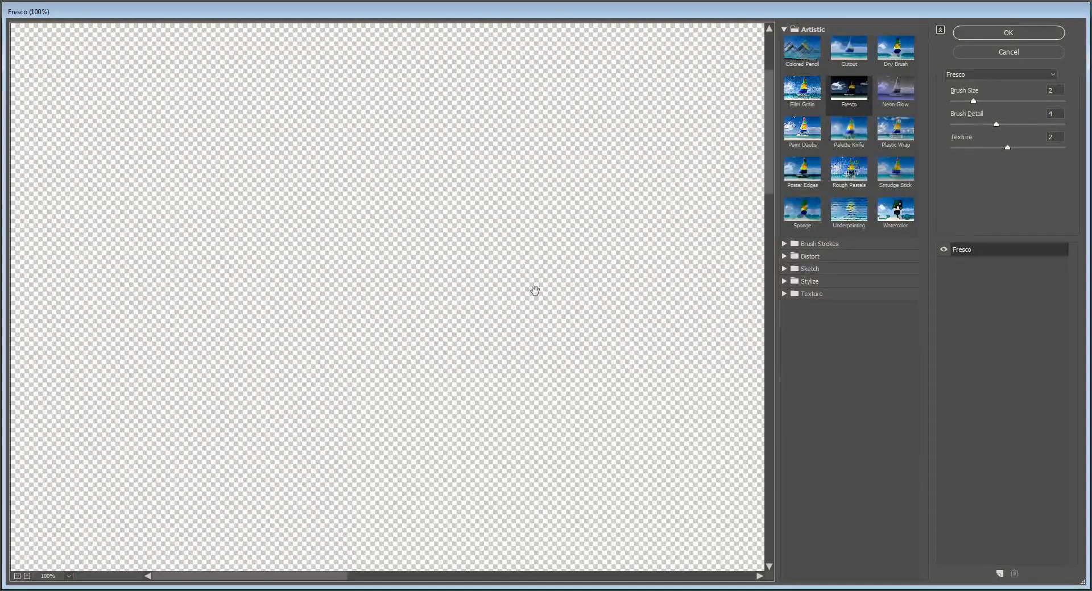
pyautogui.scroll(-3, 535, 291)
pyautogui.scroll(-1, 535, 291)
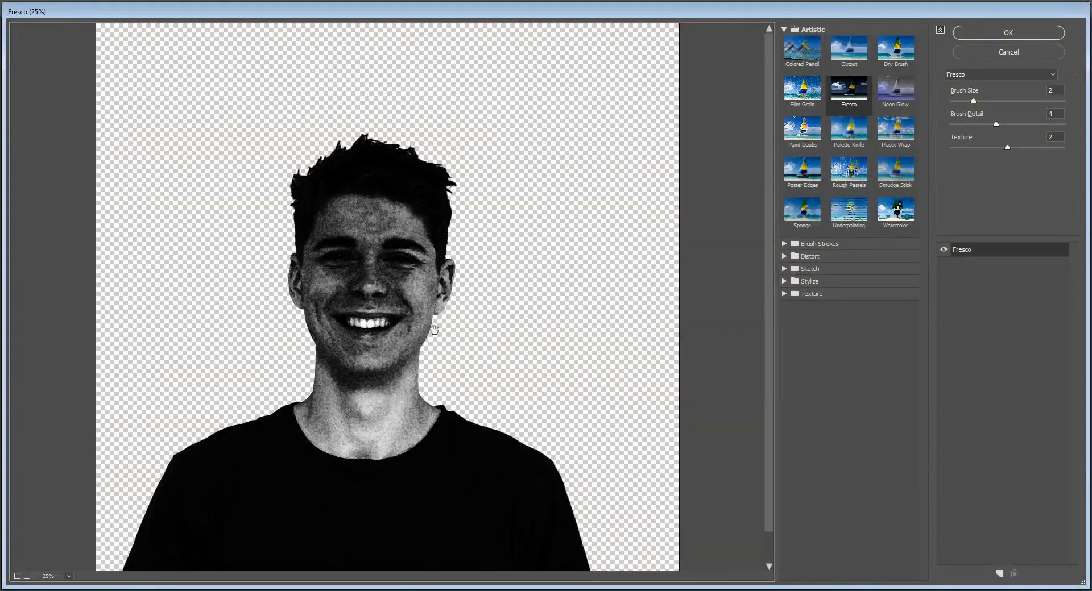
pyautogui.click(895, 51)
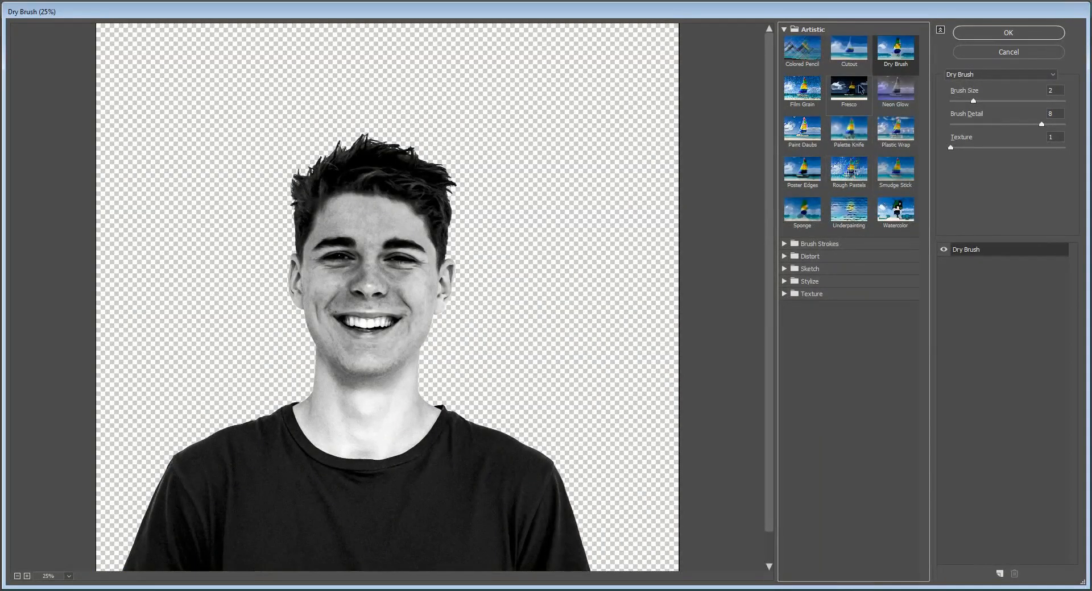
# Apply the Dry Brush filter to the man with Brush Size 4, Brush Detail 10 and Texture 1
pyautogui.moveTo(974, 101); pyautogui.dragTo(1001, 103)
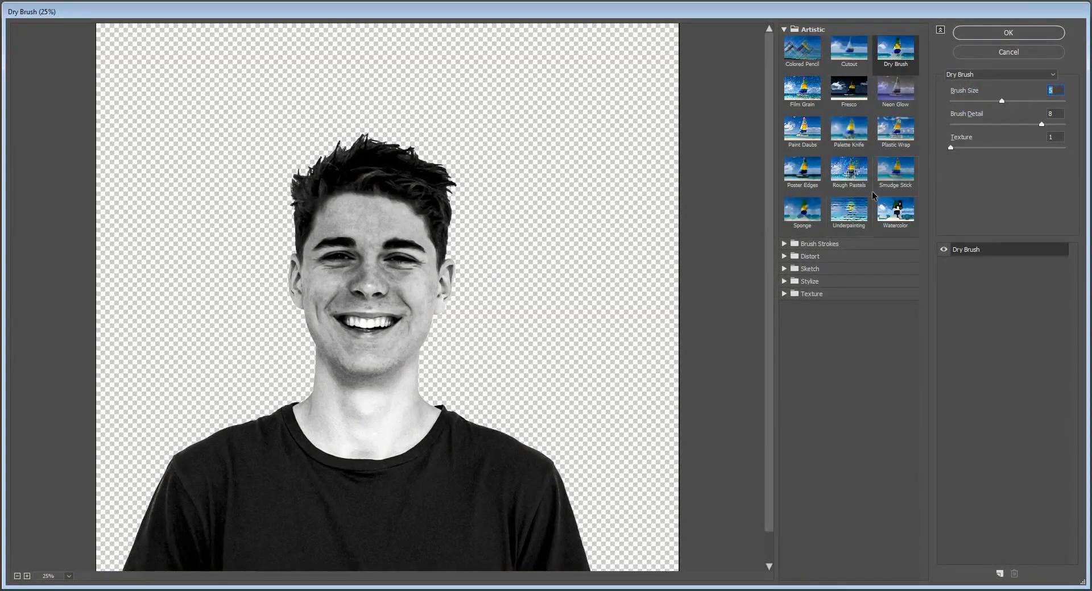
pyautogui.moveTo(953, 148); pyautogui.dragTo(985, 148)
pyautogui.keyDown('ctrl'); pyautogui.click(287, 311); pyautogui.keyUp('ctrl')
pyautogui.keyDown('ctrl'); pyautogui.click(287, 311); pyautogui.keyUp('ctrl')
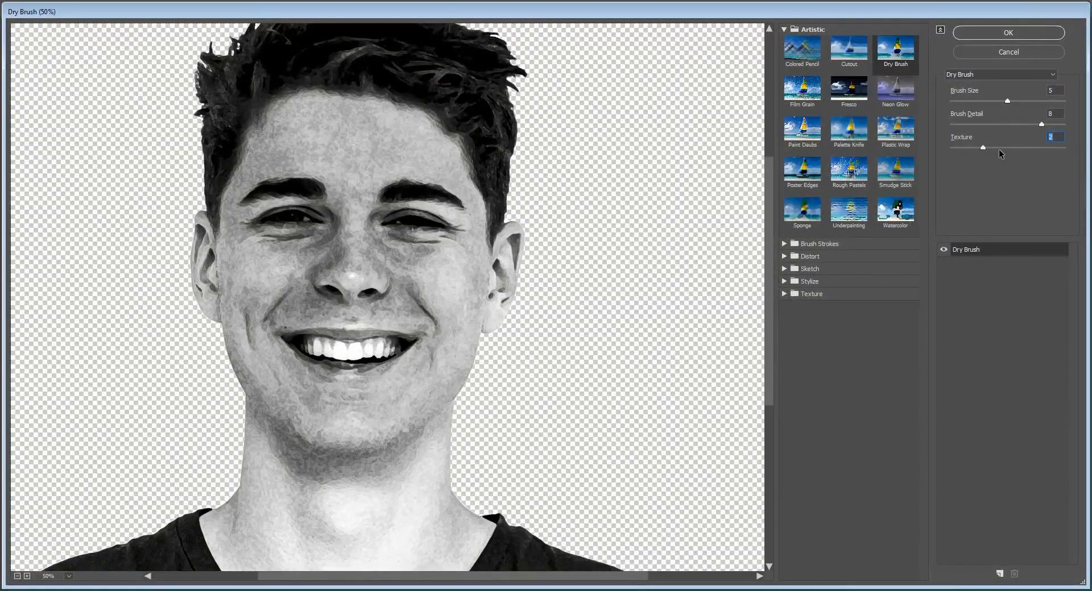
pyautogui.moveTo(984, 148); pyautogui.dragTo(973, 148)
pyautogui.moveTo(1042, 124)
pyautogui.mouseDown()
pyautogui.moveTo(1015, 125)
pyautogui.moveTo(1063, 125)
pyautogui.mouseUp()
pyautogui.moveTo(951, 147); pyautogui.dragTo(957, 148)
pyautogui.click(1008, 101)
pyautogui.moveTo(1007, 101)
pyautogui.mouseDown()
pyautogui.moveTo(984, 101)
pyautogui.moveTo(995, 102)
pyautogui.mouseUp()
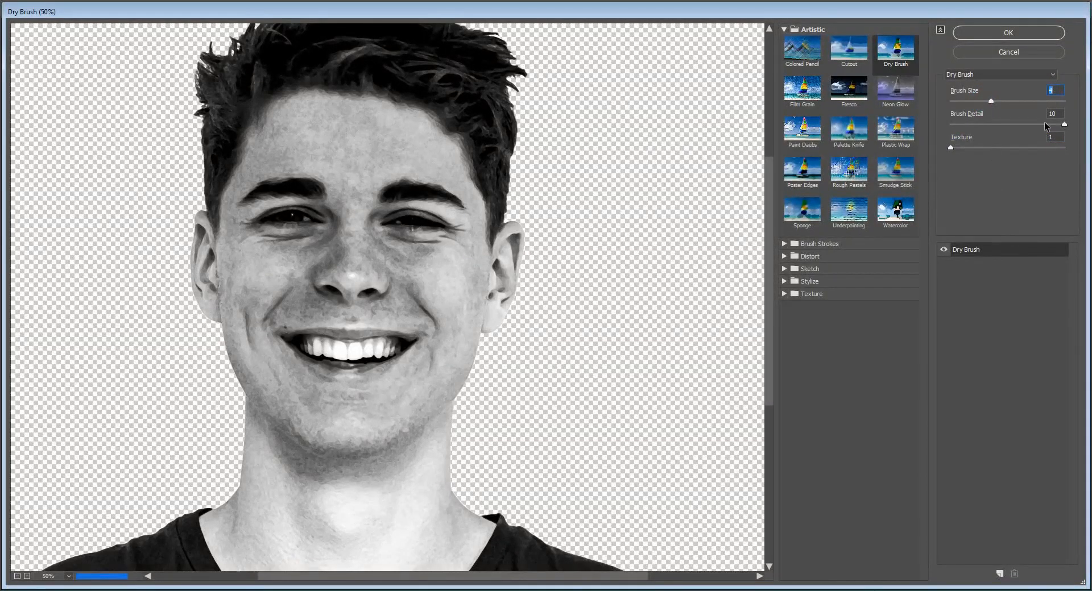
pyautogui.click(1007, 33)
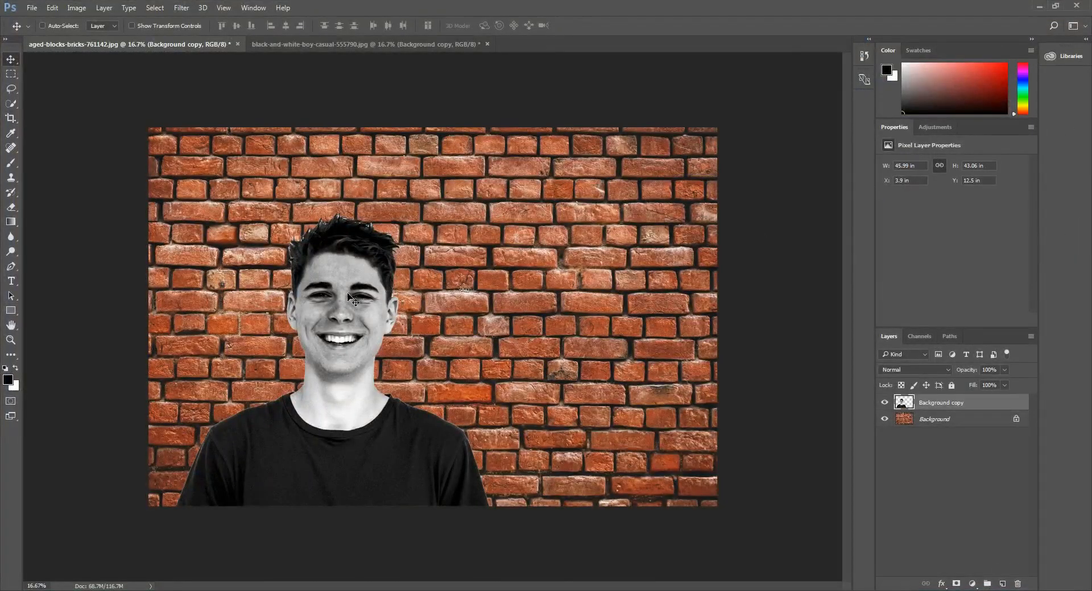
# Add a black outside stroke of 25 px around the man through his layer's blending options
pyautogui.hotkey('ctrl', '+')
pyautogui.hotkey('ctrl', '+')
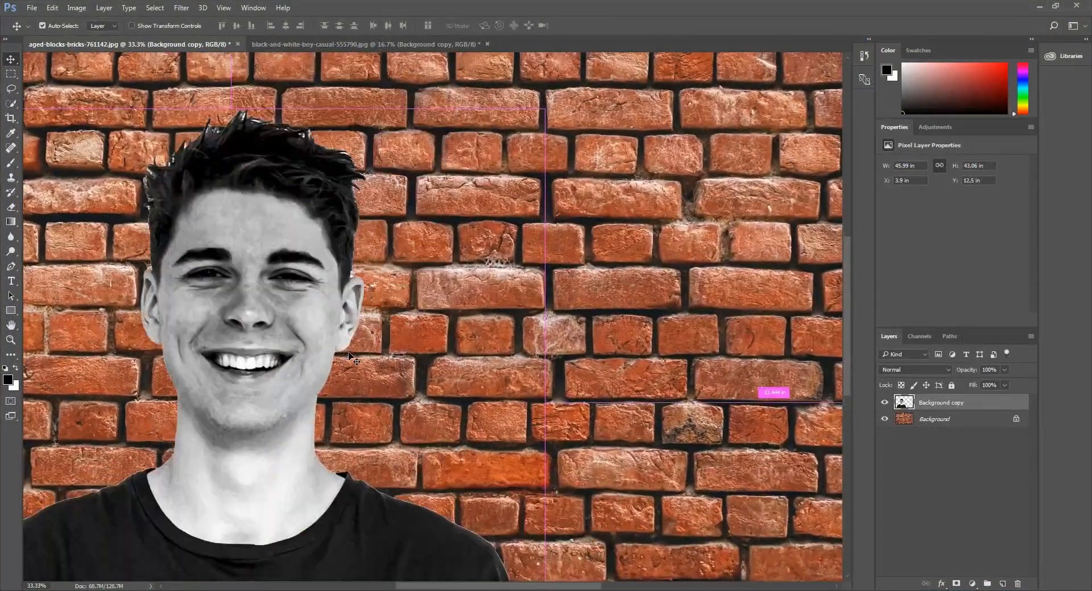
pyautogui.rightClick(933, 403)
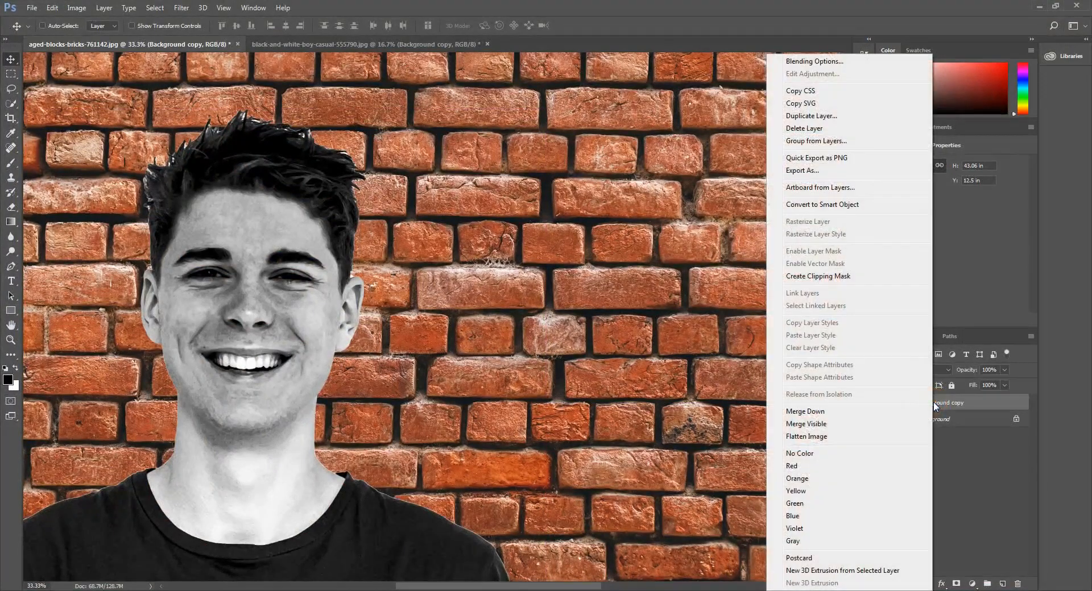
pyautogui.click(825, 61)
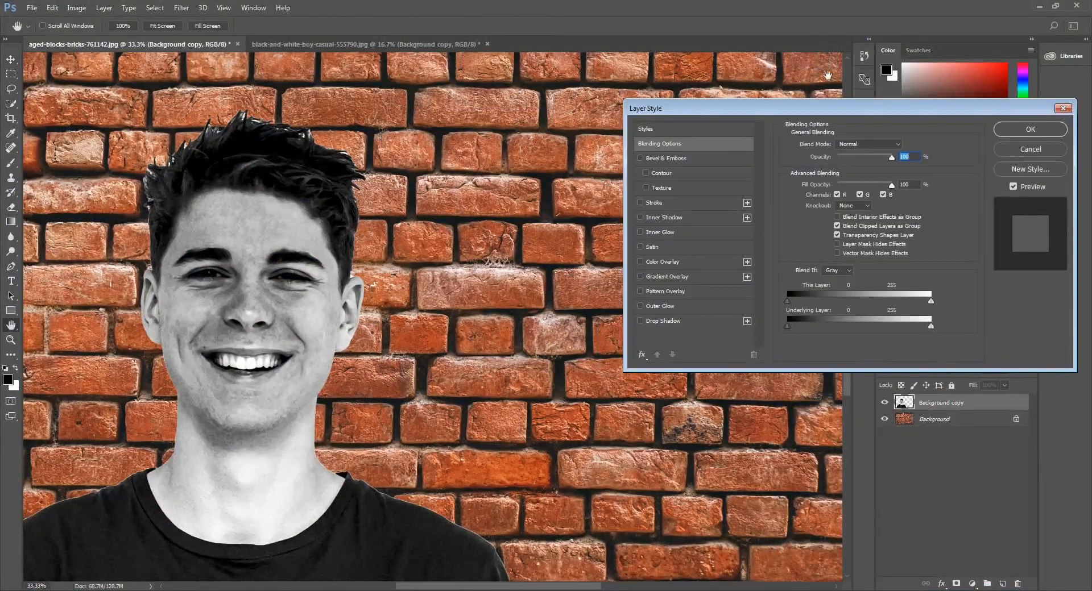
pyautogui.click(640, 202)
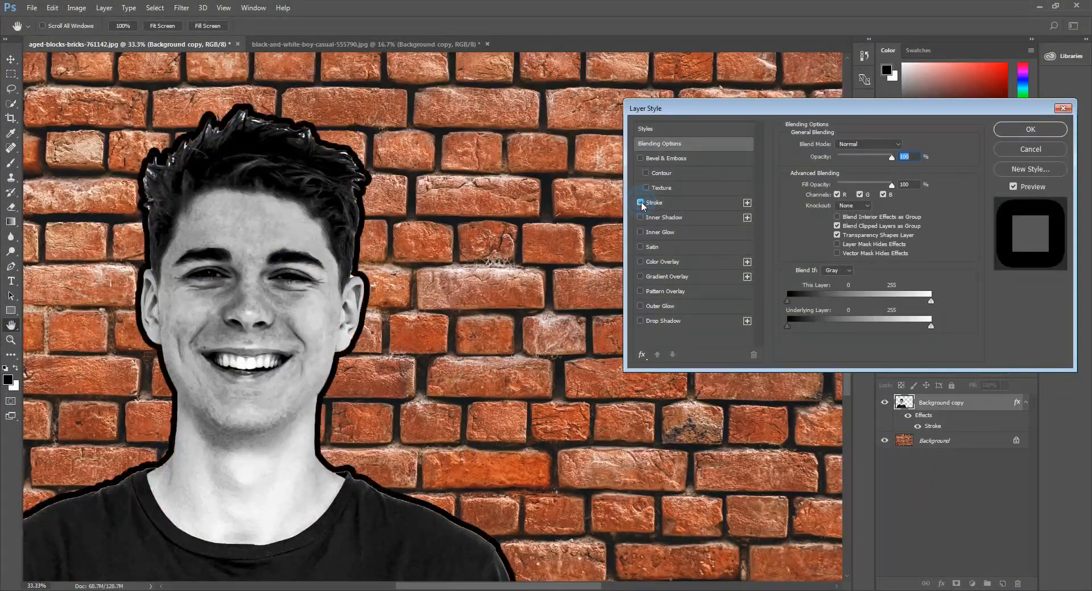
pyautogui.click(655, 202)
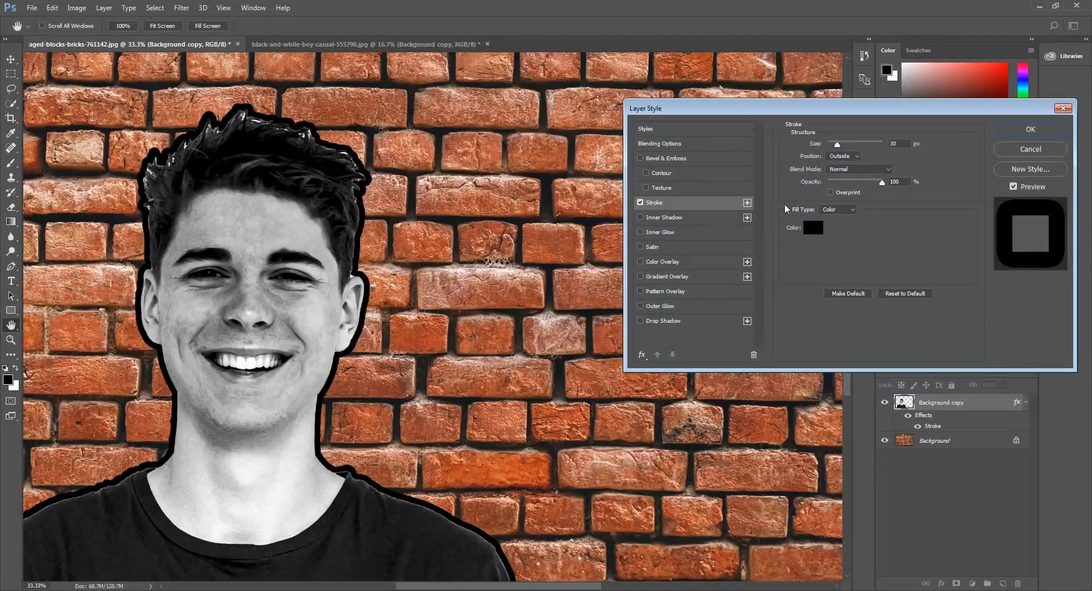
pyautogui.doubleClick(898, 143)
pyautogui.write('25')
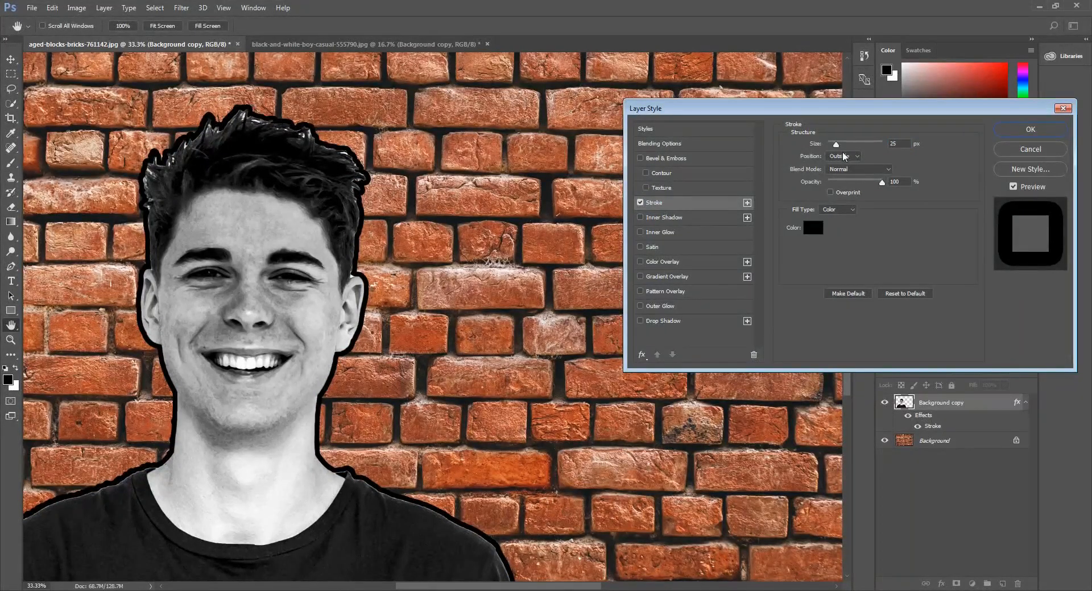
pyautogui.click(1034, 133)
# Convert the man's outlined layer to a smart object
pyautogui.hotkey('ctrl', '-')
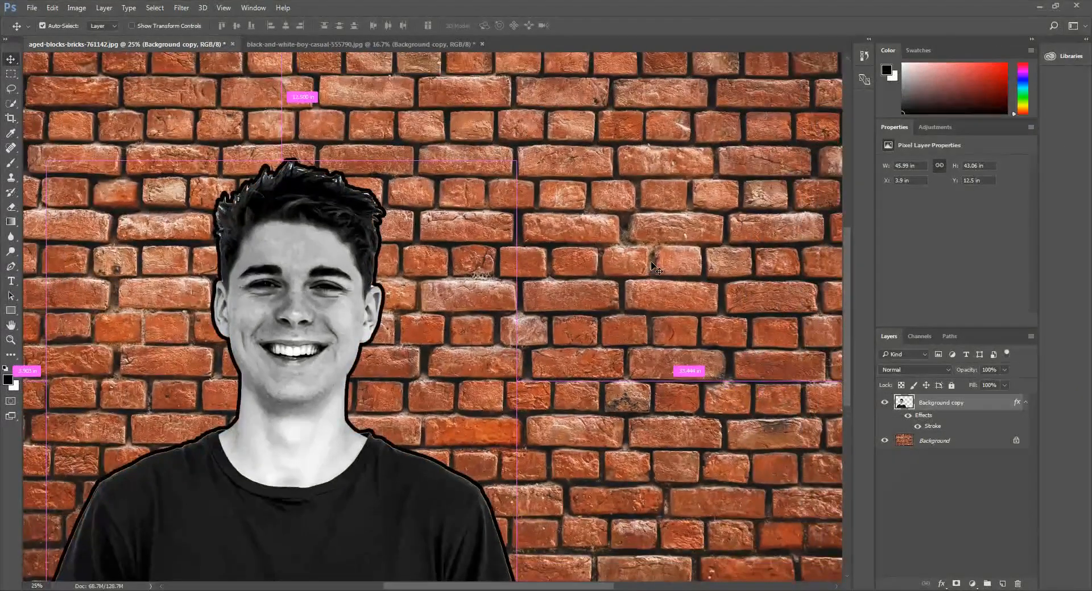
pyautogui.hotkey('ctrl', '-')
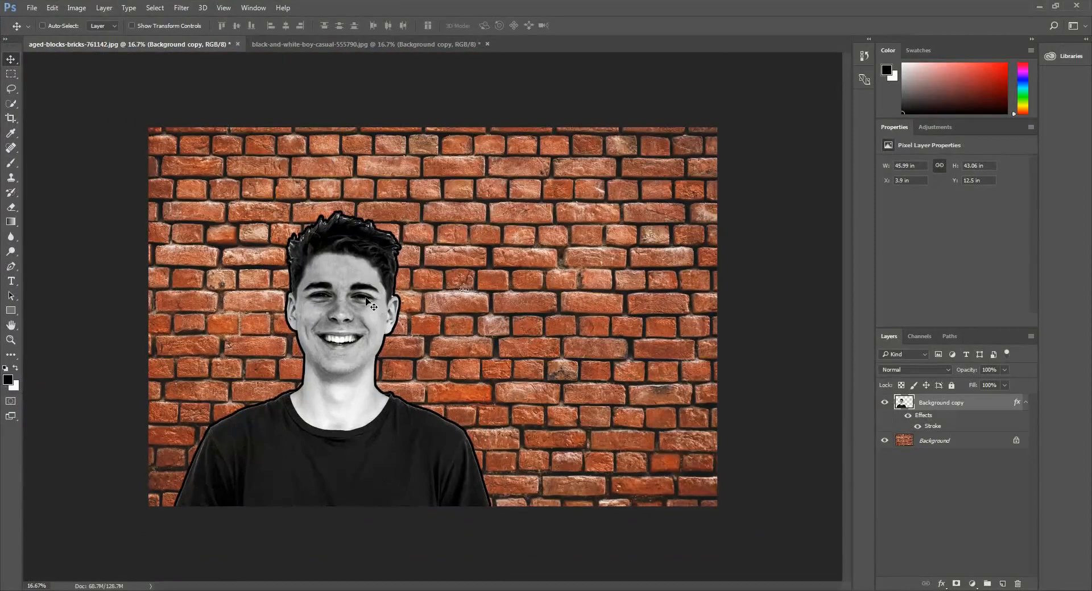
pyautogui.rightClick(932, 405)
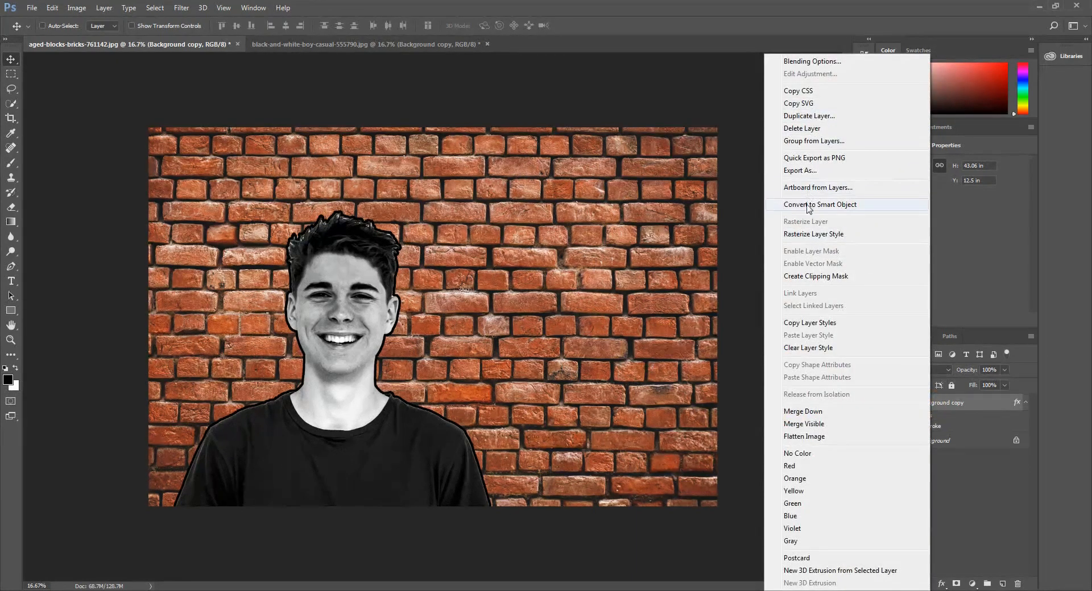
pyautogui.click(807, 206)
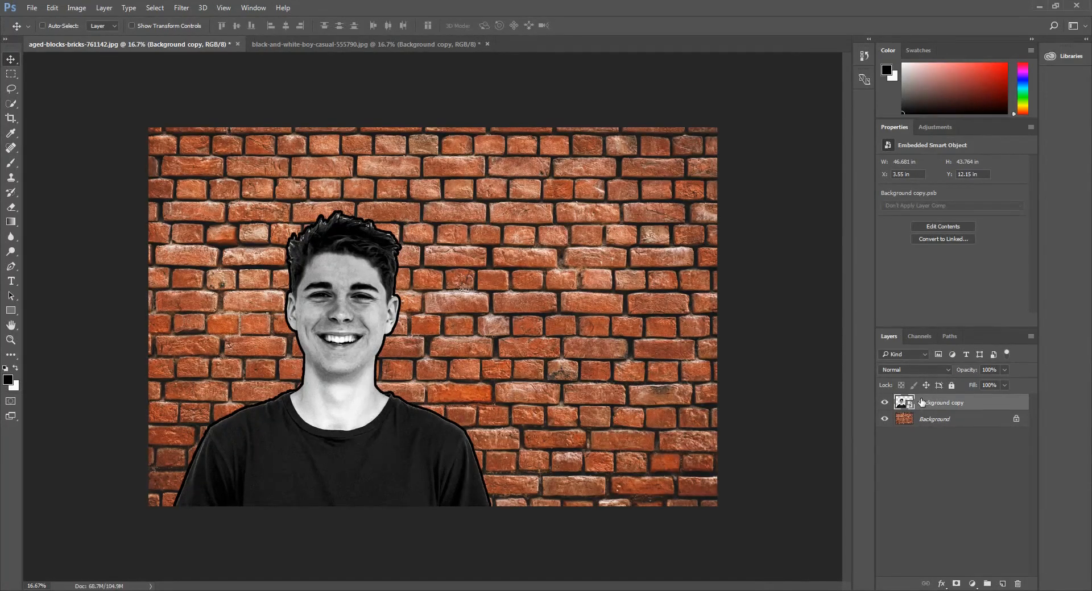
# Set the blend mode of the man's layer to Vivid Light and inspect how his face blends with the bricks
pyautogui.click(910, 370)
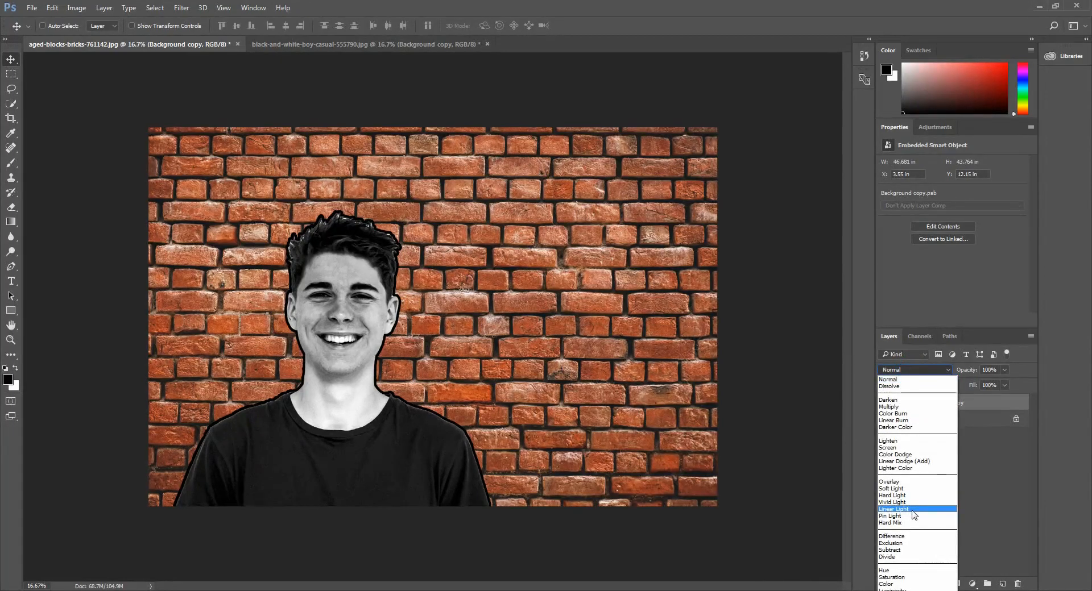
pyautogui.click(897, 503)
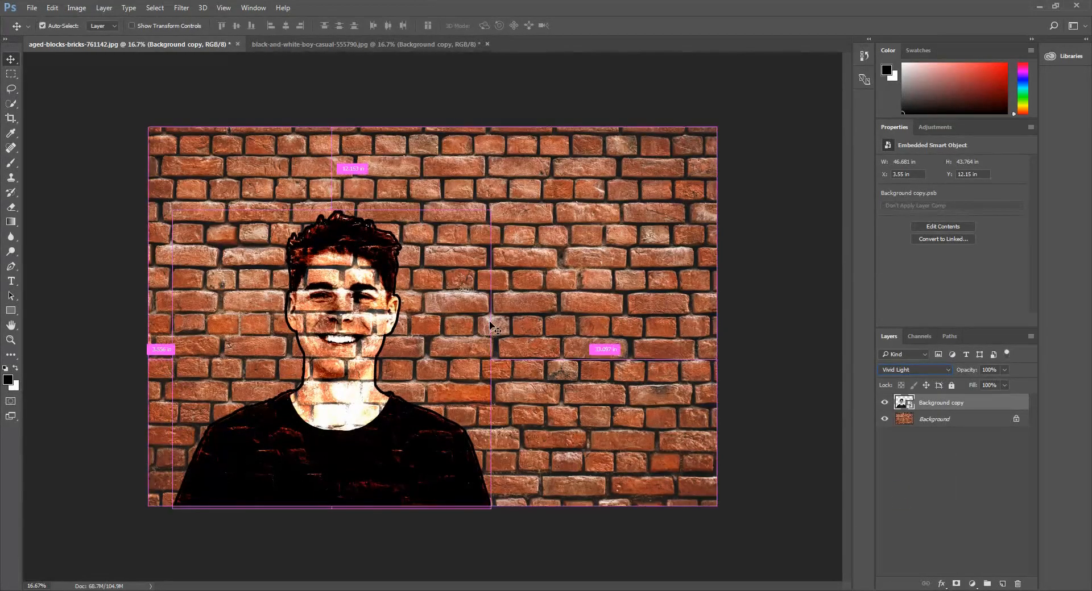
pyautogui.hotkey('ctrl', '+')
pyautogui.hotkey('ctrl', '+')
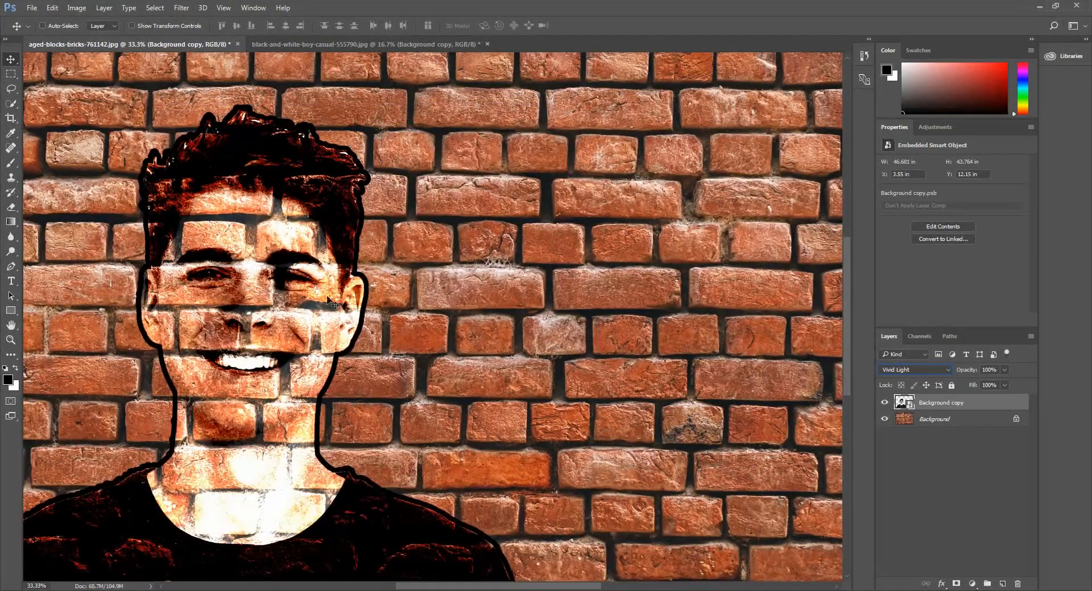
pyautogui.hotkey('ctrl', '+')
pyautogui.moveTo(250, 263); pyautogui.dragTo(519, 248)
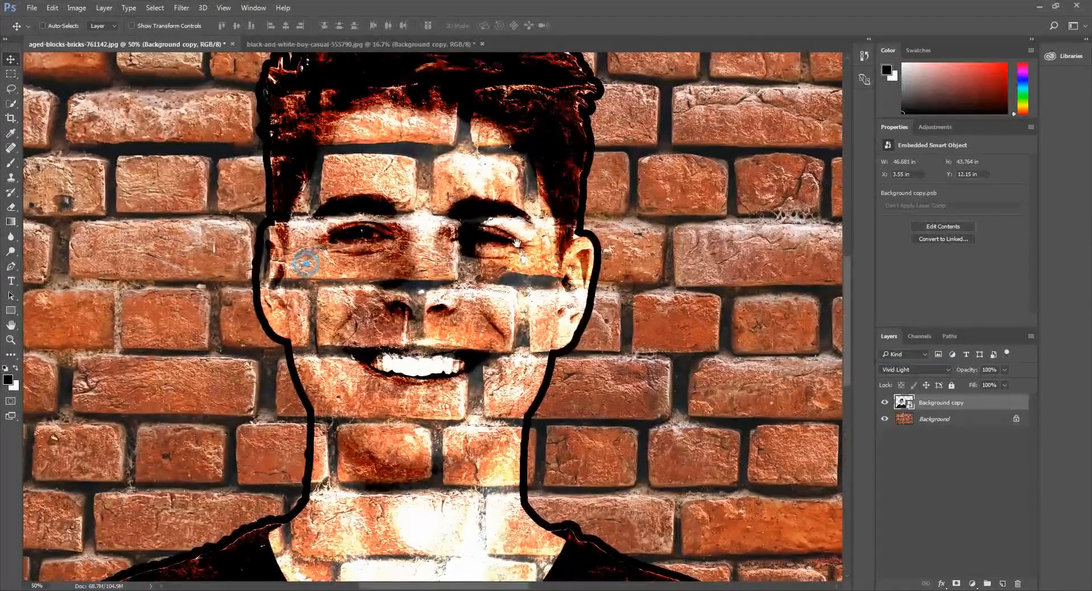
pyautogui.hotkey('ctrl', '-')
pyautogui.hotkey('ctrl', '-')
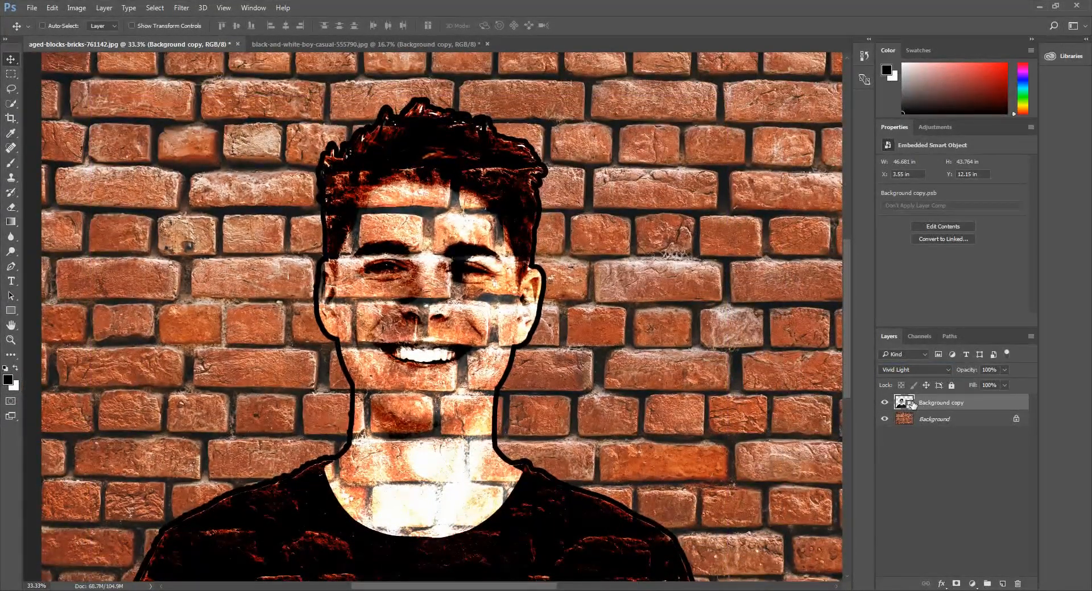
# Set the opacity of the man's layer to 90%
pyautogui.click(1005, 370)
pyautogui.click(999, 371)
pyautogui.moveTo(998, 371); pyautogui.dragTo(949, 370)
pyautogui.write('90')
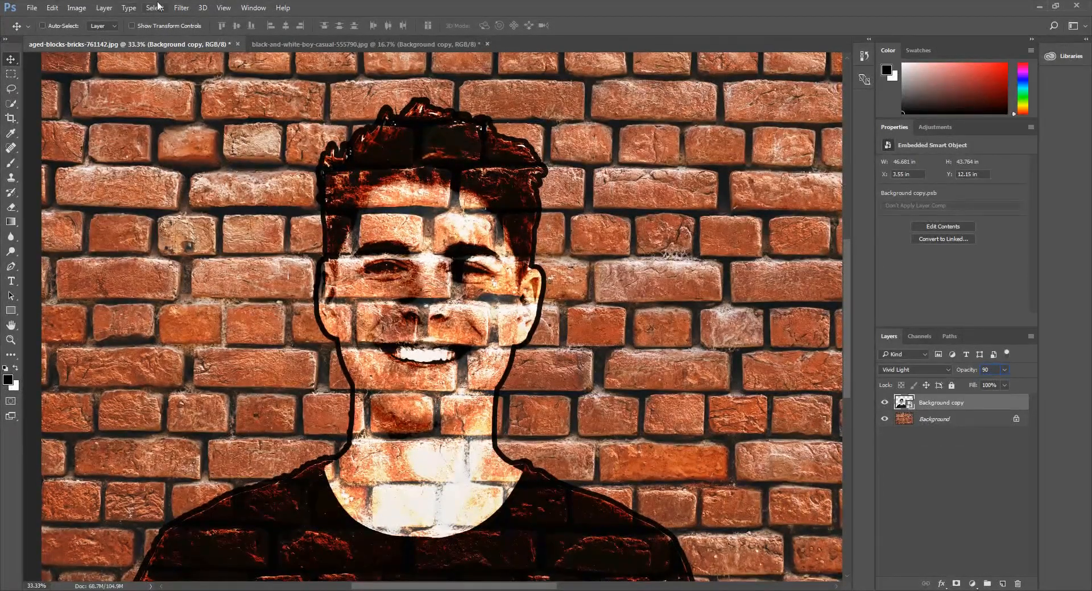
# Apply the Displace filter to the man's layer with horizontal and vertical scale 5, Stretch To Fit, using the Displacement PSD file as map
pyautogui.click(182, 7)
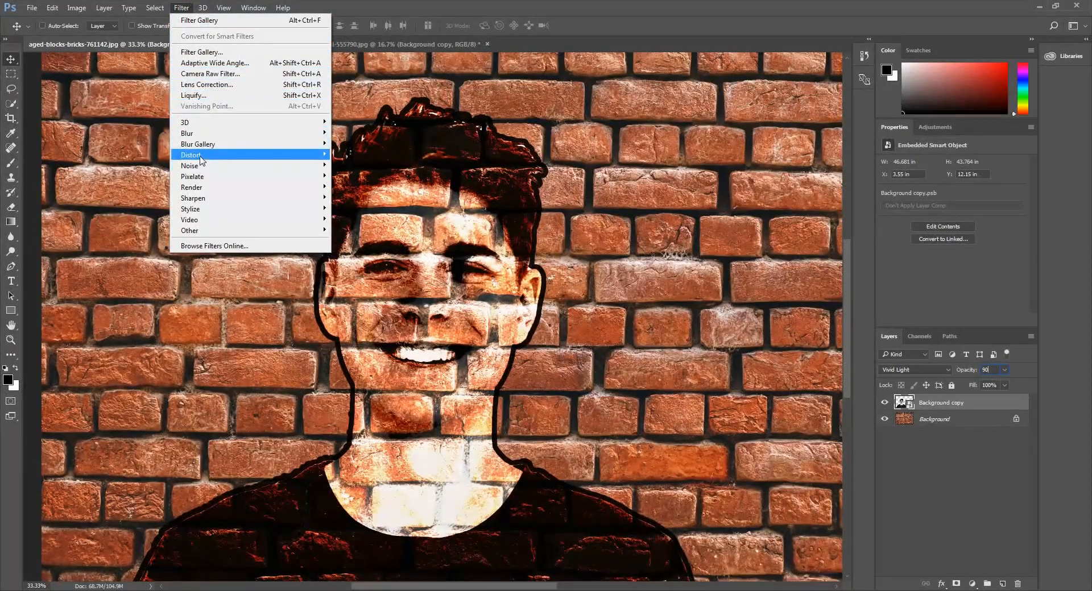
pyautogui.moveTo(319, 155)
pyautogui.click(353, 156)
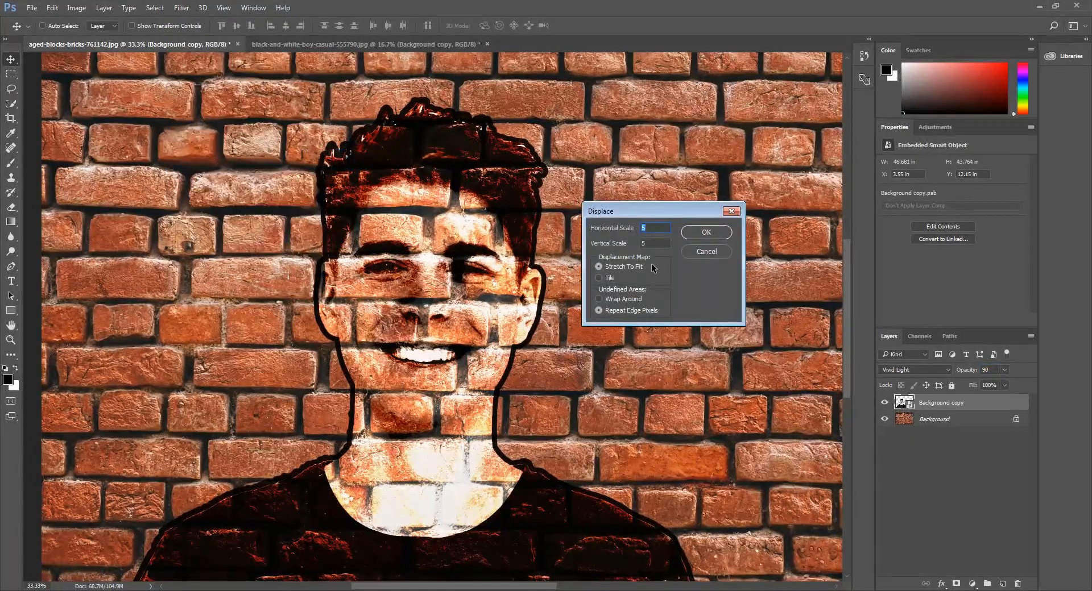
pyautogui.click(652, 228)
pyautogui.doubleClick(660, 245)
pyautogui.click(705, 234)
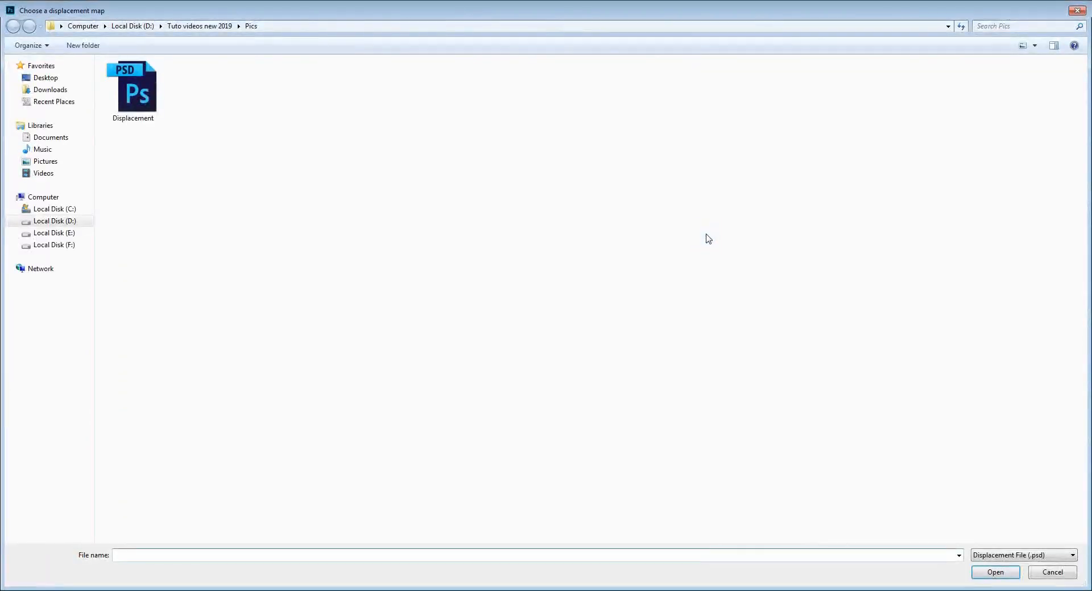
pyautogui.click(158, 95)
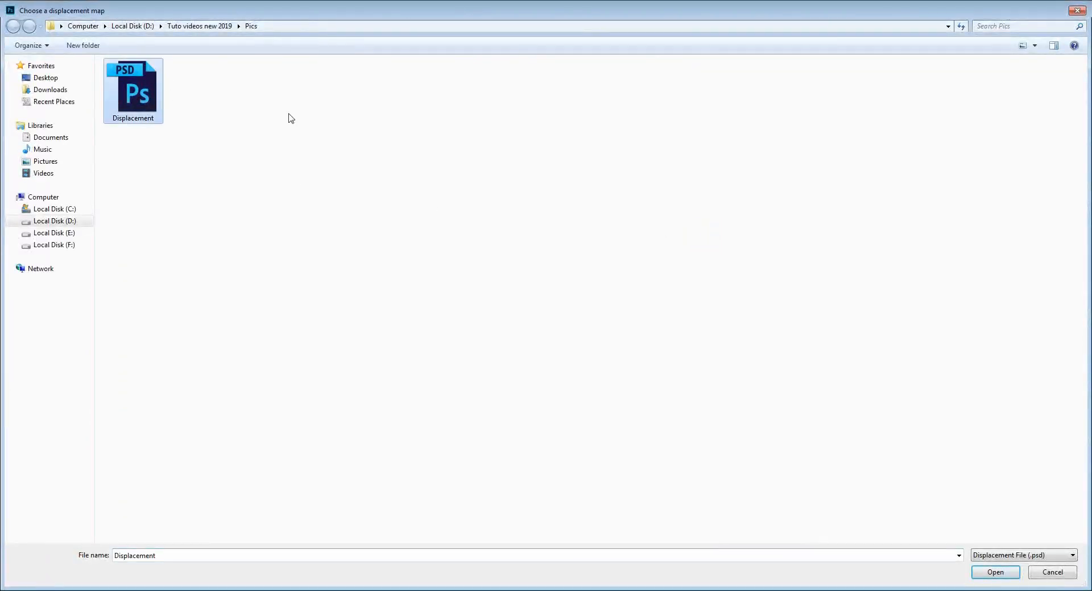
pyautogui.click(996, 573)
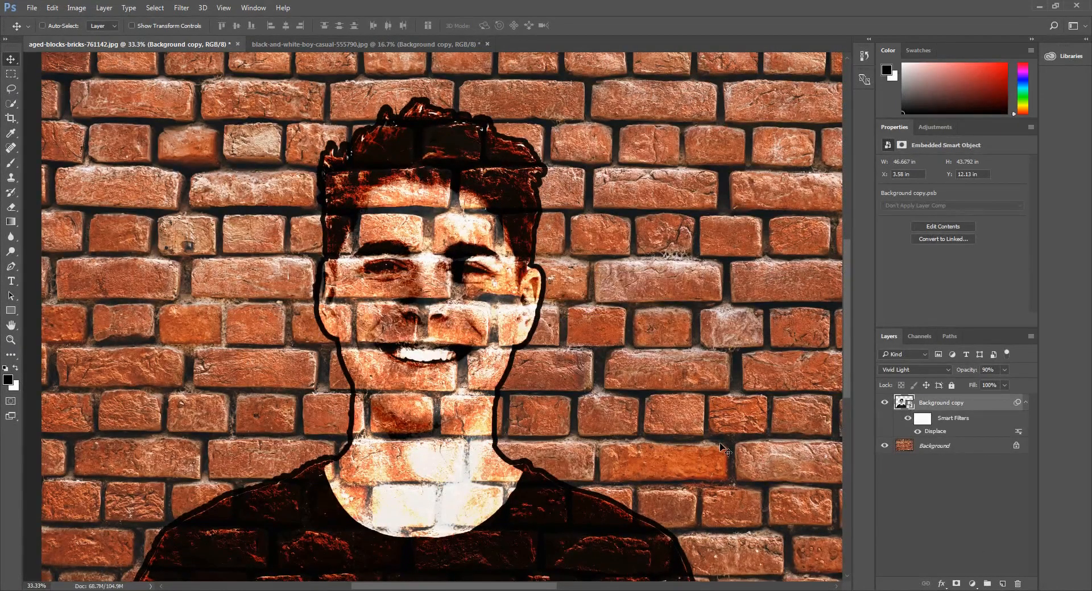
# Convert the displaced layer of the man, including its smart filter, to a new smart object
pyautogui.hotkey('ctrl', '+')
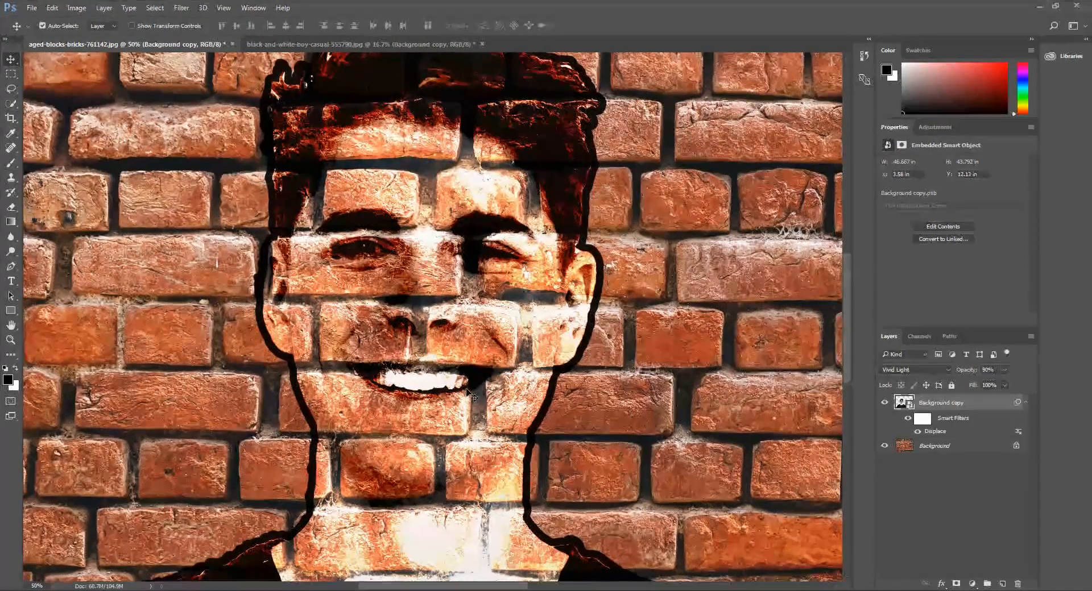
pyautogui.hotkey('ctrl', '+')
pyautogui.hotkey('ctrl', '-')
pyautogui.hotkey('ctrl', '-')
pyautogui.hotkey('ctrl', '-')
pyautogui.hotkey('ctrl', '-')
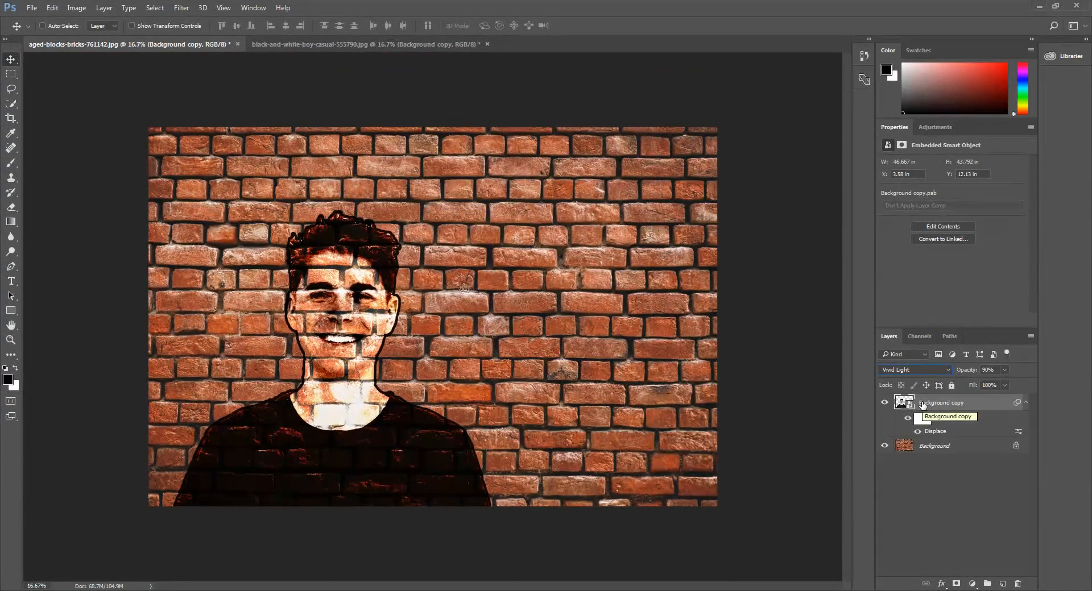
pyautogui.rightClick(941, 403)
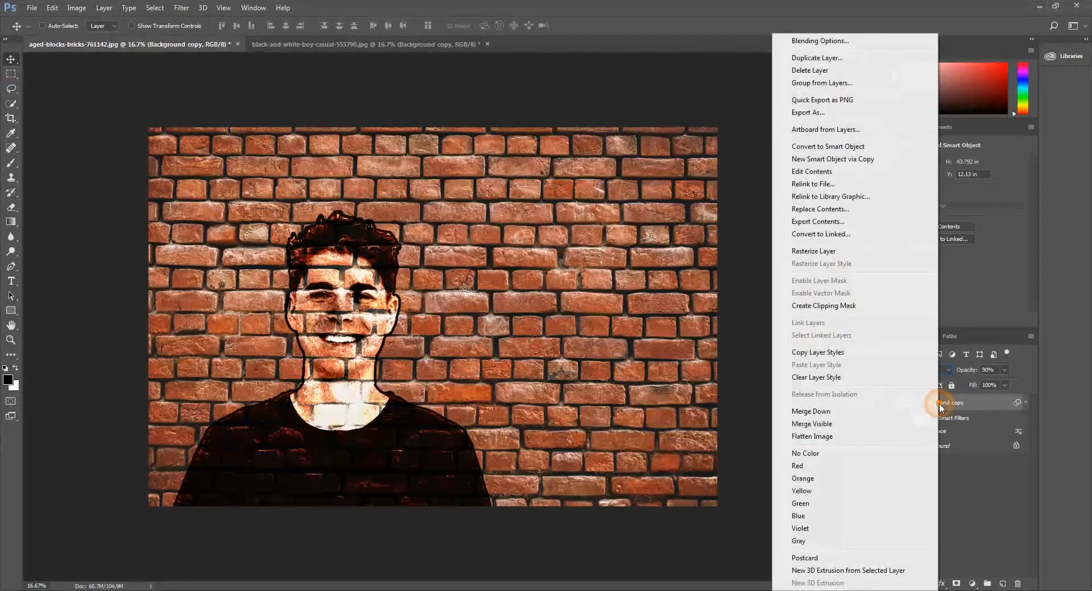
pyautogui.click(816, 147)
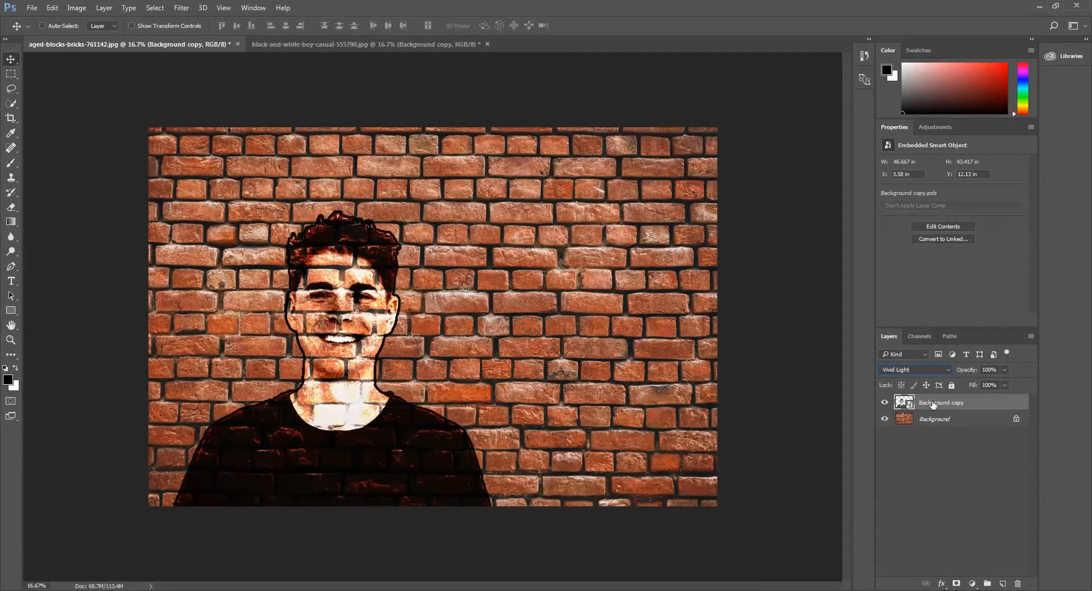
# Duplicate the man's smart object layer and set the copy's blend mode to Soft Light
pyautogui.hotkey('ctrl', 'j')
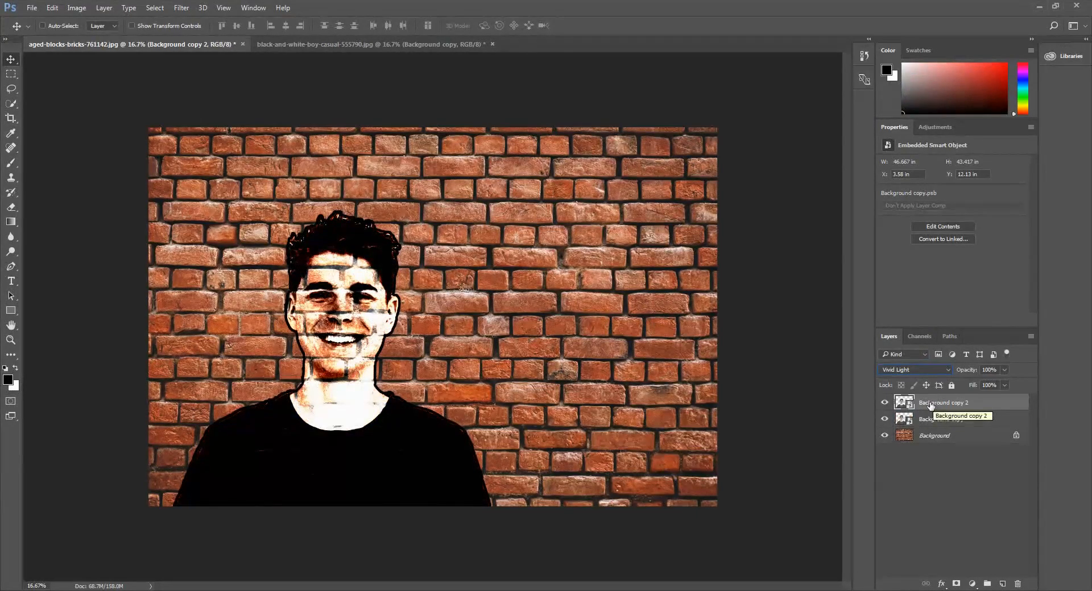
pyautogui.hotkey('ctrl', '+')
pyautogui.hotkey('ctrl', '+')
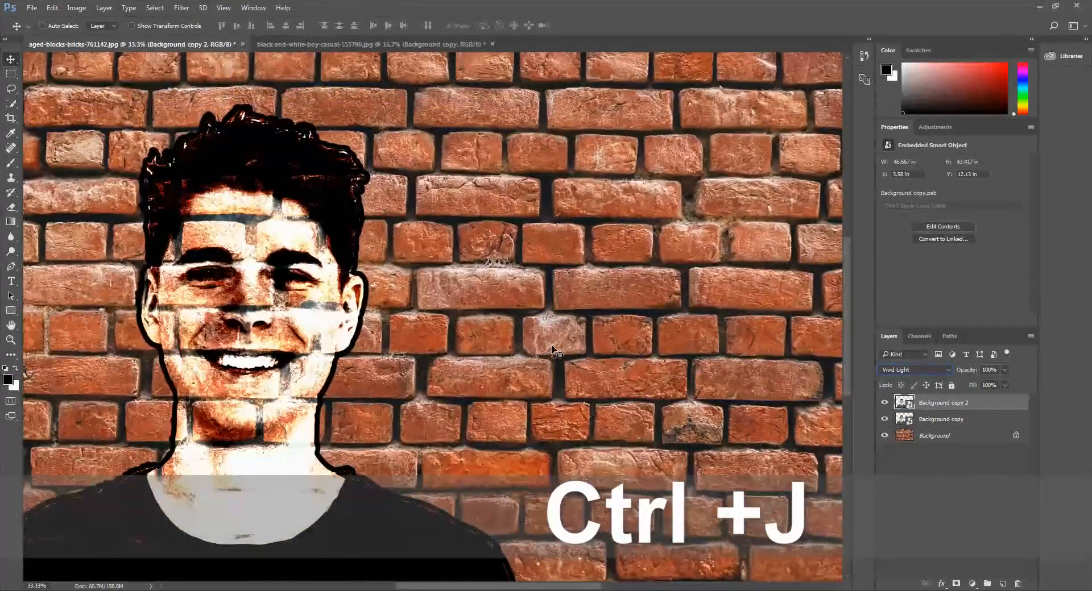
pyautogui.click(914, 369)
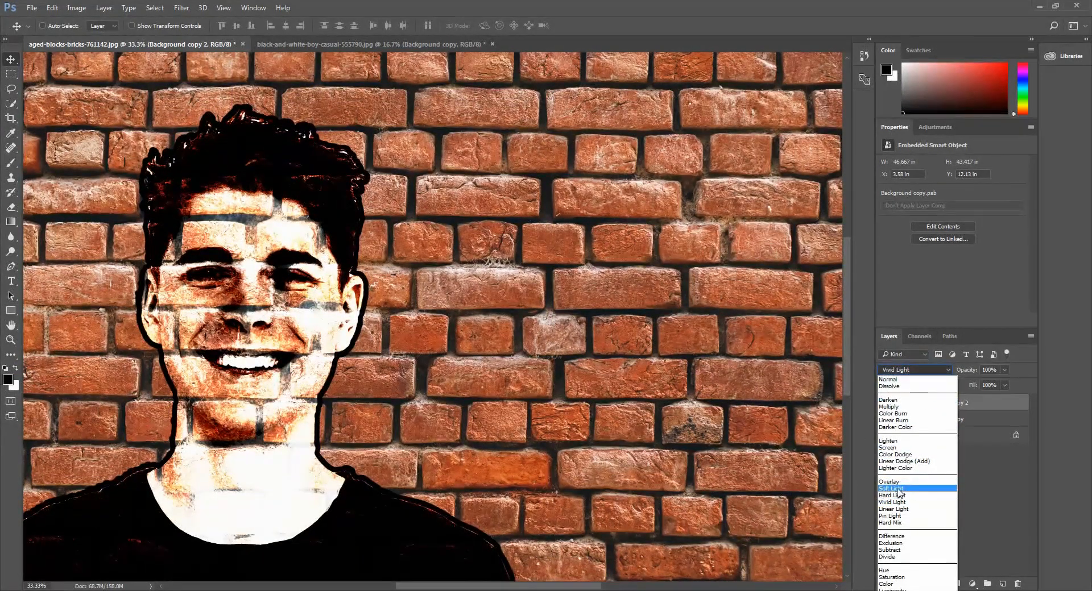
pyautogui.click(898, 490)
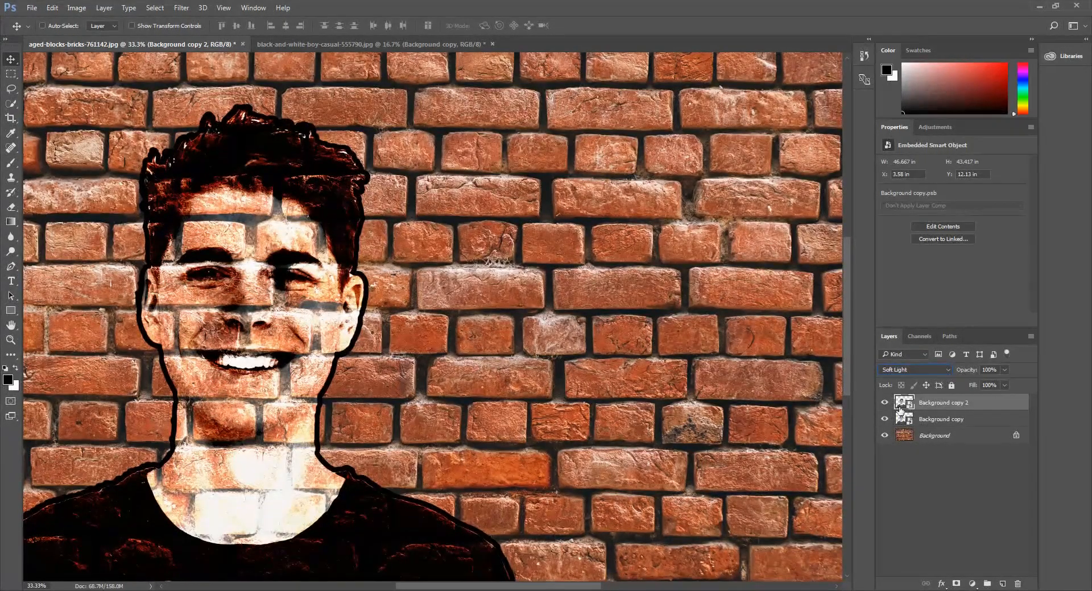
# Set the opacity of the Soft Light copy to 50%
pyautogui.moveTo(1005, 370); pyautogui.dragTo(974, 385)
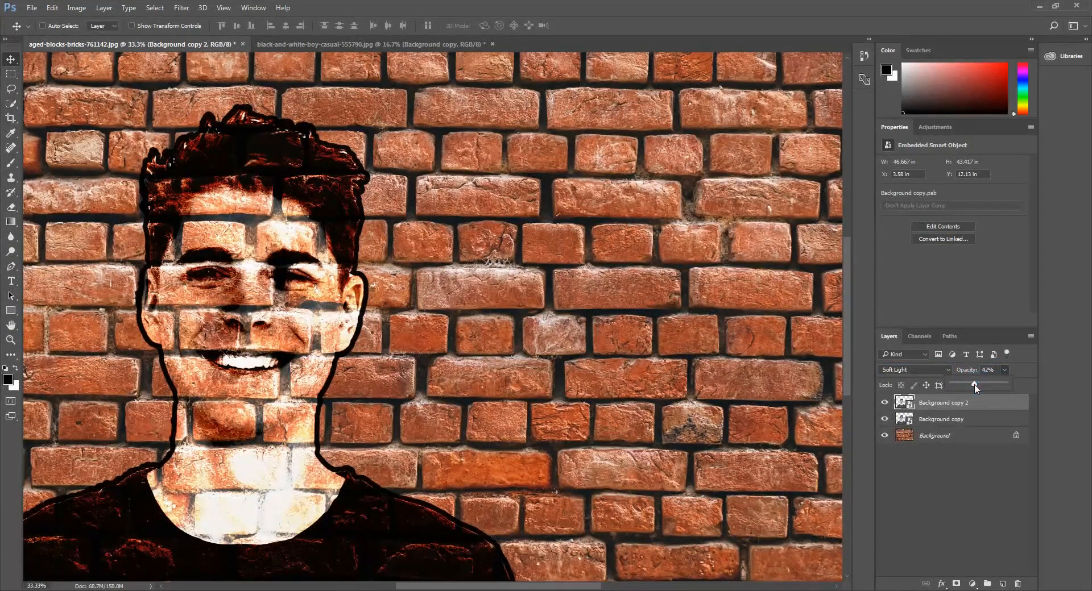
pyautogui.click(989, 370)
pyautogui.write('50')
# Add a Curves adjustment layer above the Soft Light copy and clip it to that copy
pyautogui.click(971, 584)
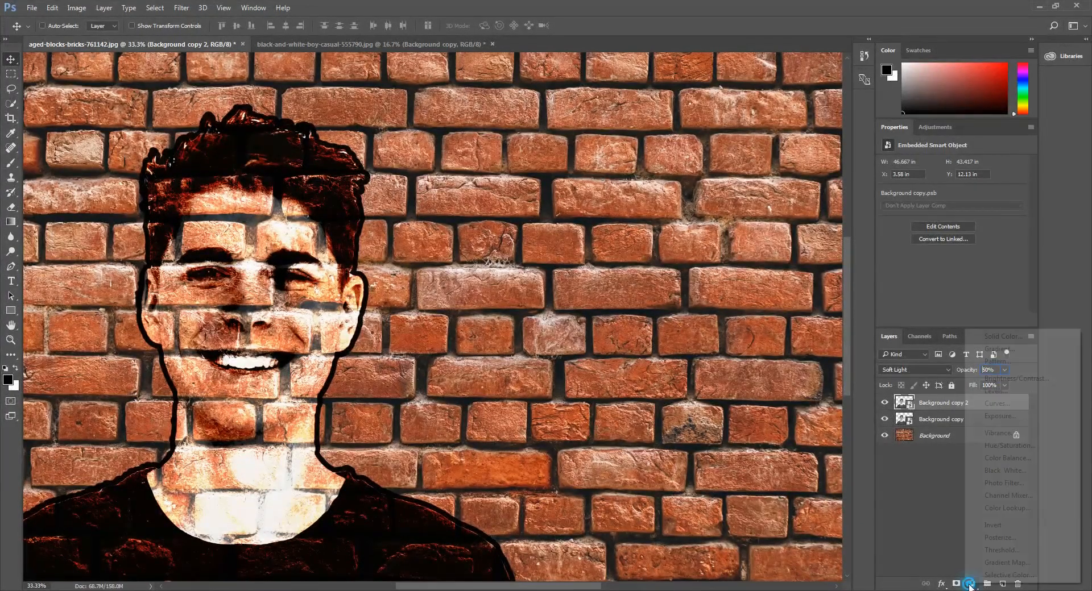
pyautogui.click(996, 404)
pyautogui.moveTo(967, 241)
pyautogui.mouseDown()
pyautogui.moveTo(959, 235)
pyautogui.moveTo(969, 236)
pyautogui.mouseUp()
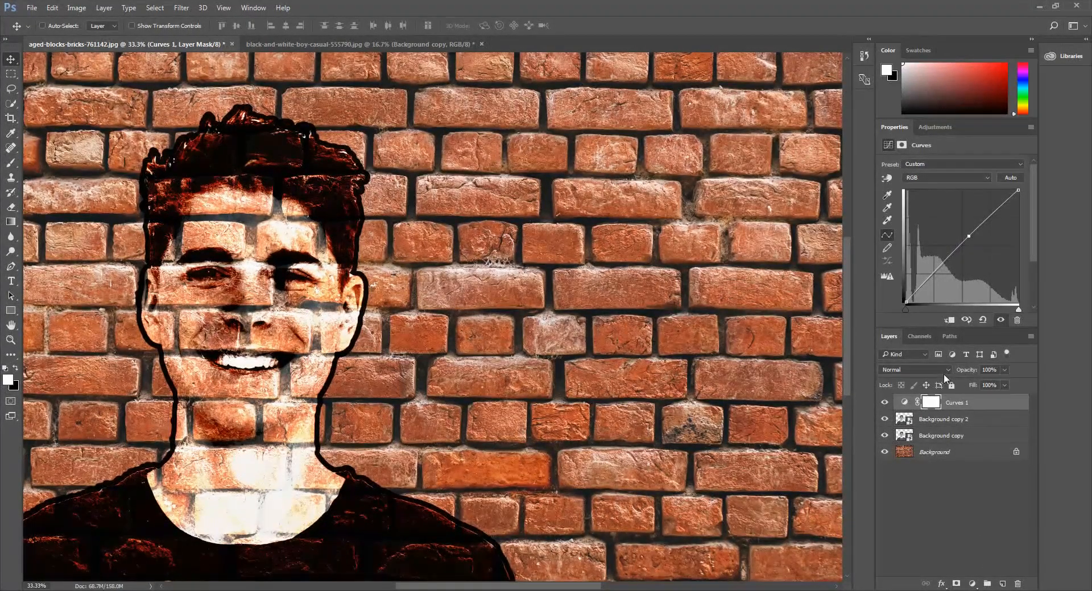
pyautogui.click(952, 321)
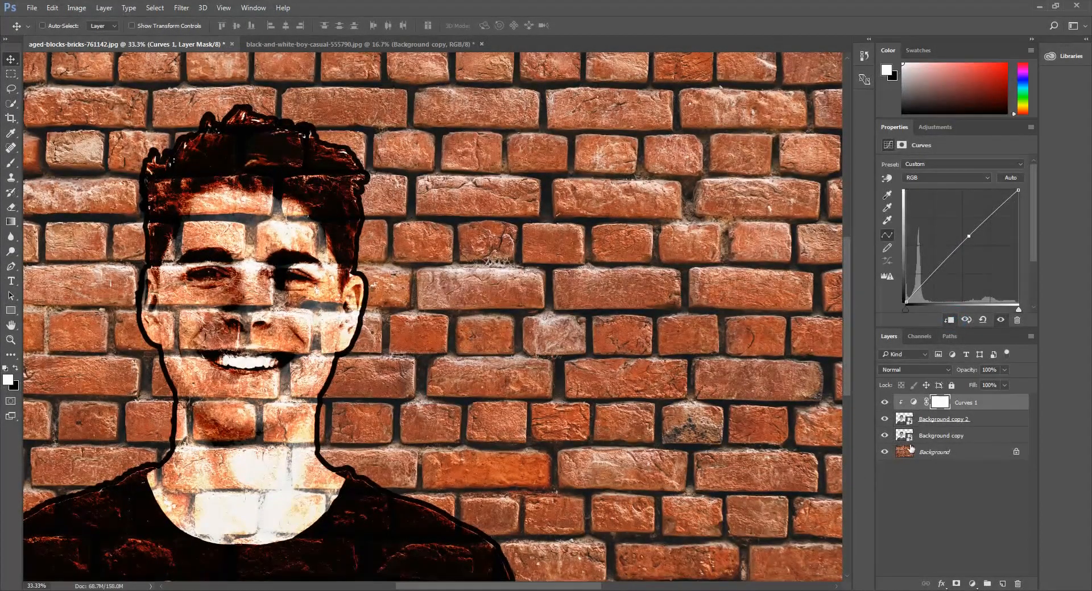
# Bend the curve steeply downward with its white point pulled inward, and set the Curves layer's blend mode to Color Burn
pyautogui.moveTo(966, 236)
pyautogui.mouseDown()
pyautogui.moveTo(977, 239)
pyautogui.moveTo(951, 227)
pyautogui.moveTo(1018, 256)
pyautogui.moveTo(978, 230)
pyautogui.mouseUp()
pyautogui.moveTo(907, 301)
pyautogui.mouseDown()
pyautogui.moveTo(977, 300)
pyautogui.moveTo(902, 302)
pyautogui.mouseUp()
pyautogui.moveTo(1018, 192)
pyautogui.mouseDown()
pyautogui.moveTo(992, 225)
pyautogui.moveTo(1017, 195)
pyautogui.moveTo(976, 192)
pyautogui.moveTo(1022, 201)
pyautogui.moveTo(1013, 207)
pyautogui.moveTo(1018, 190)
pyautogui.mouseUp()
pyautogui.moveTo(977, 228); pyautogui.dragTo(1000, 243)
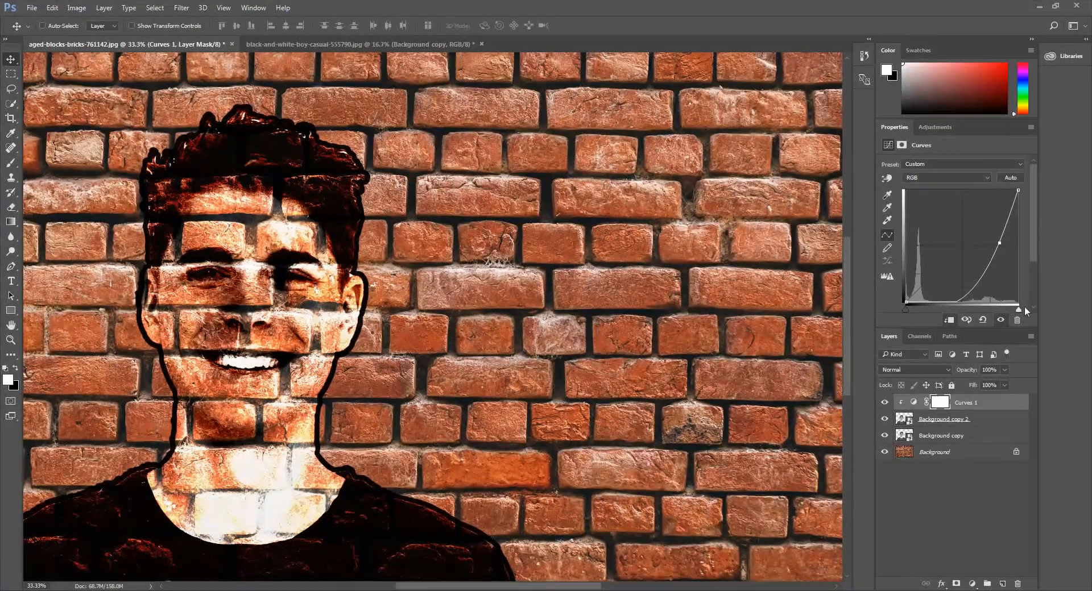
pyautogui.moveTo(1019, 309)
pyautogui.mouseDown()
pyautogui.moveTo(967, 314)
pyautogui.moveTo(1042, 310)
pyautogui.moveTo(1005, 310)
pyautogui.mouseUp()
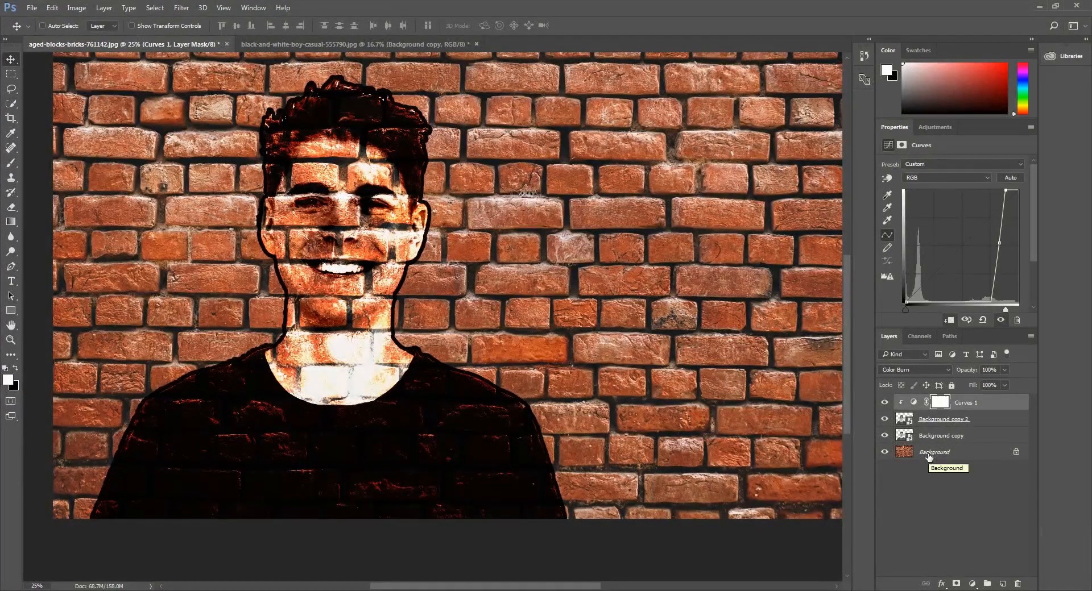
# Add a Levels adjustment layer directly above the brick background with input levels 34, 1.84 and 221
pyautogui.click(929, 454)
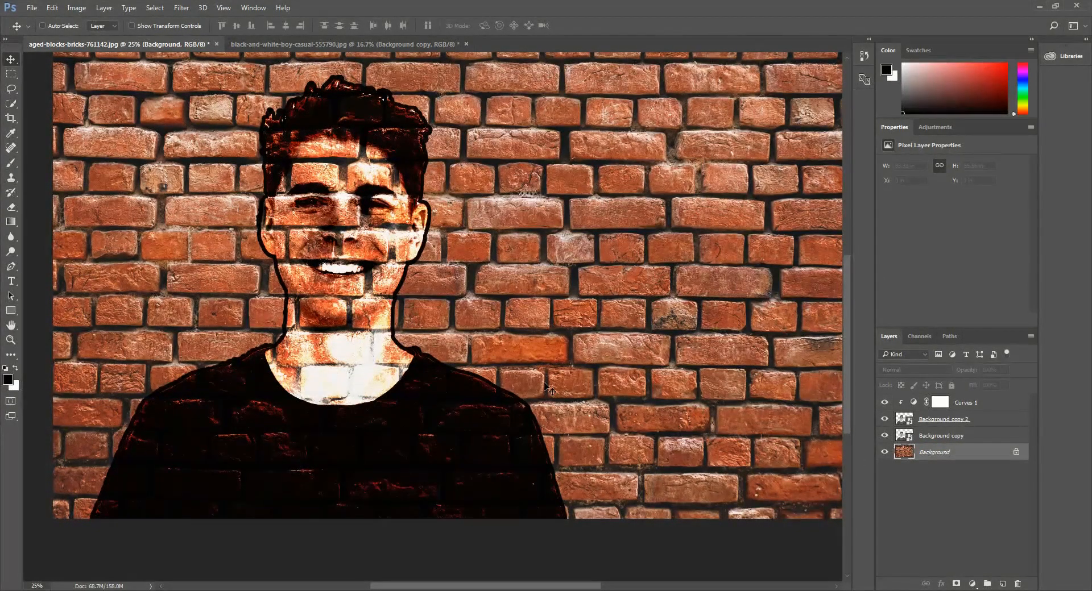
pyautogui.moveTo(959, 456); pyautogui.dragTo(945, 577)
pyautogui.click(971, 584)
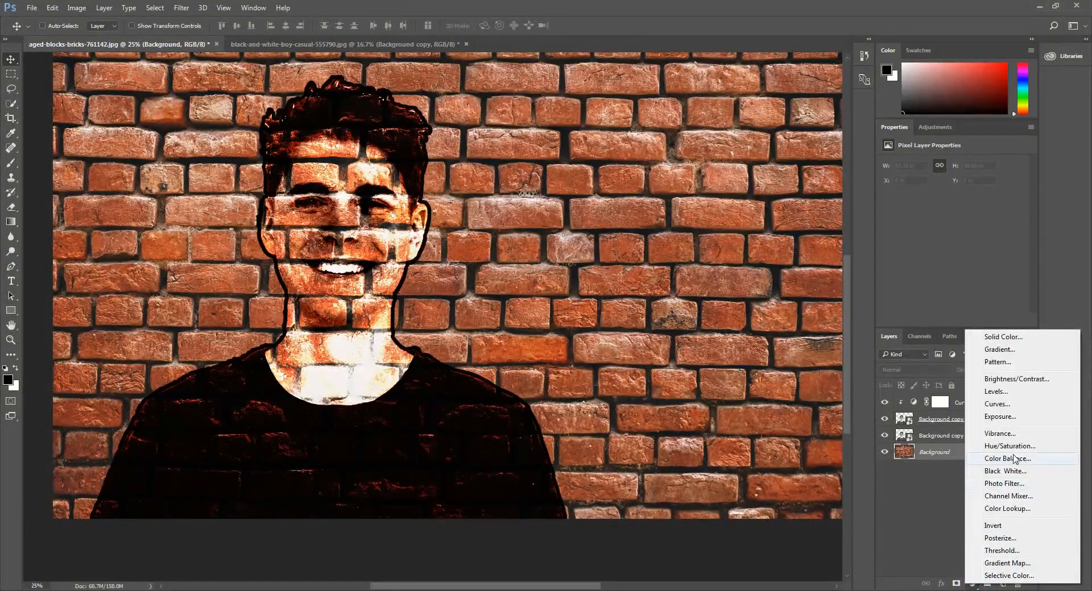
pyautogui.click(1016, 397)
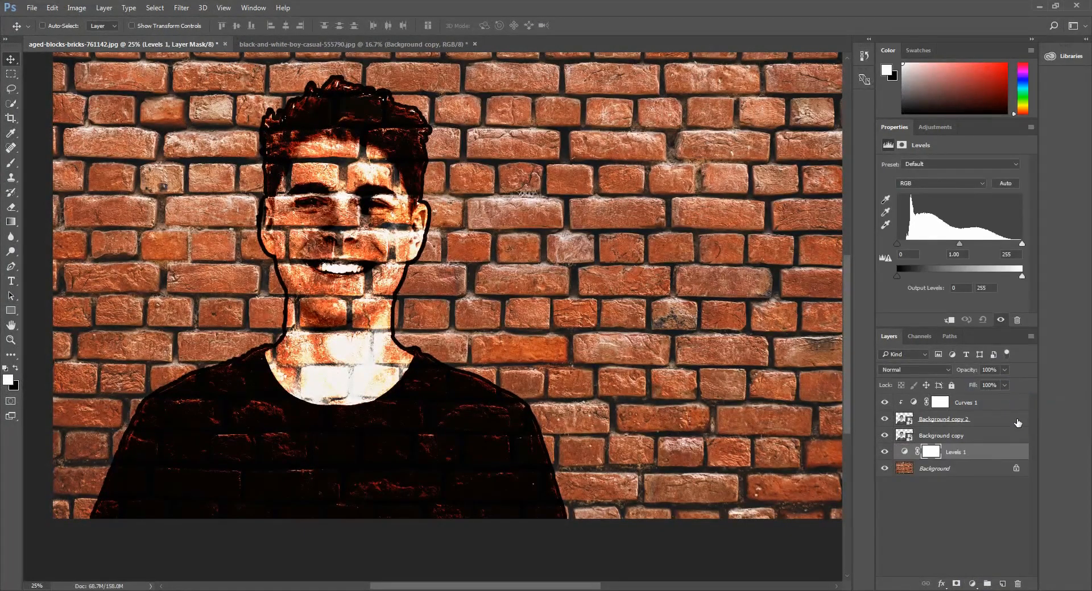
pyautogui.moveTo(1022, 245); pyautogui.dragTo(1019, 244)
pyautogui.moveTo(897, 243); pyautogui.dragTo(914, 245)
pyautogui.moveTo(1020, 244)
pyautogui.mouseDown()
pyautogui.moveTo(939, 250)
pyautogui.moveTo(1018, 247)
pyautogui.moveTo(1005, 247)
pyautogui.mouseUp()
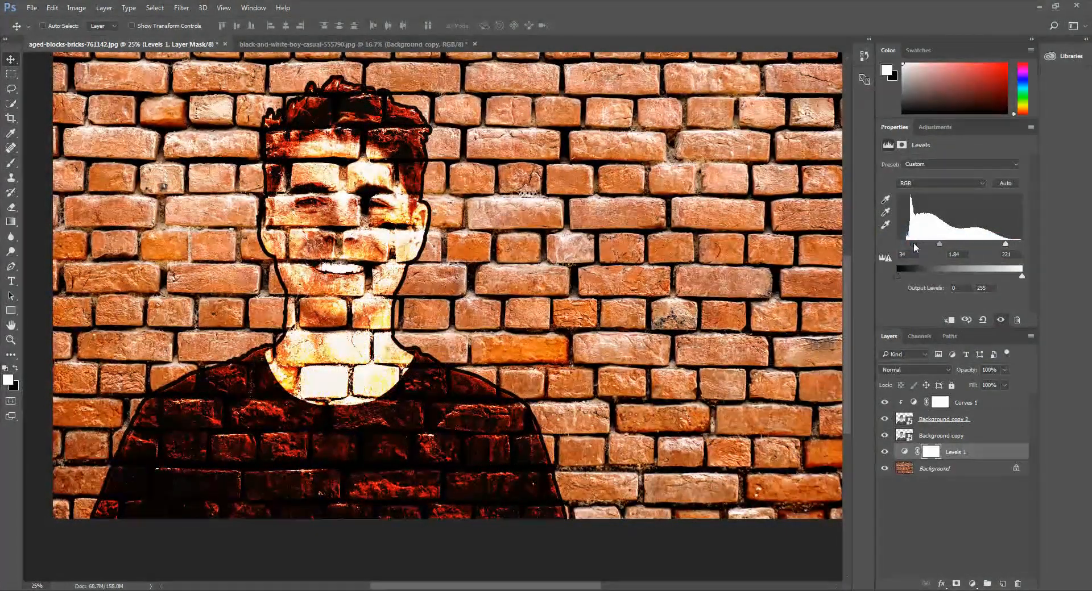
pyautogui.click(969, 391)
# Stamp all visible layers into a new merged layer on top of the layer stack
pyautogui.hotkey('ctrl', '-')
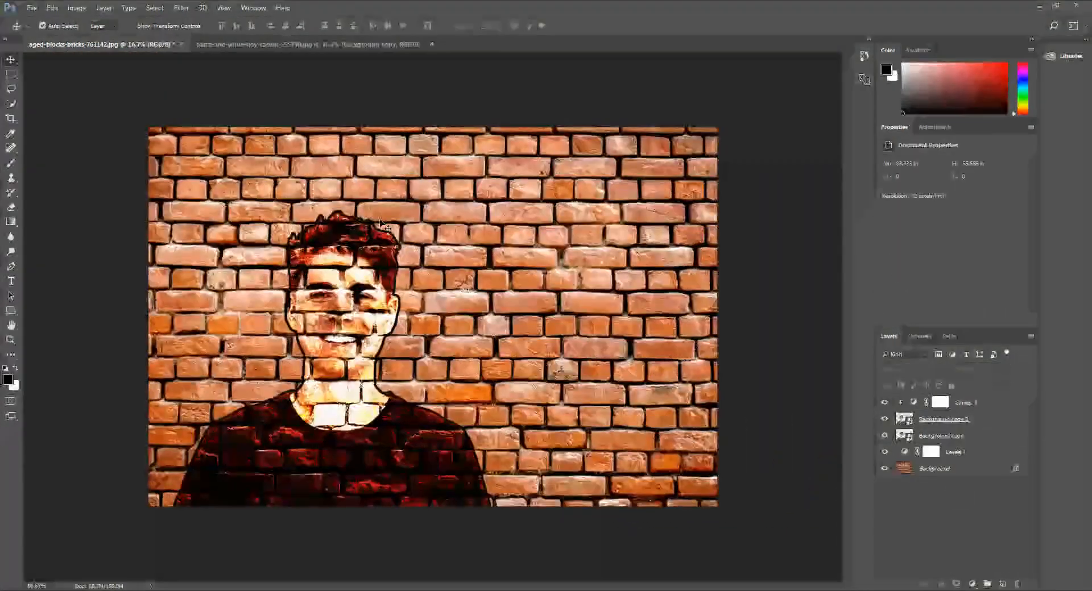
pyautogui.hotkey('ctrl', '+')
pyautogui.hotkey('ctrl', '-')
pyautogui.hotkey('ctrl', '+')
pyautogui.hotkey('ctrl', '-')
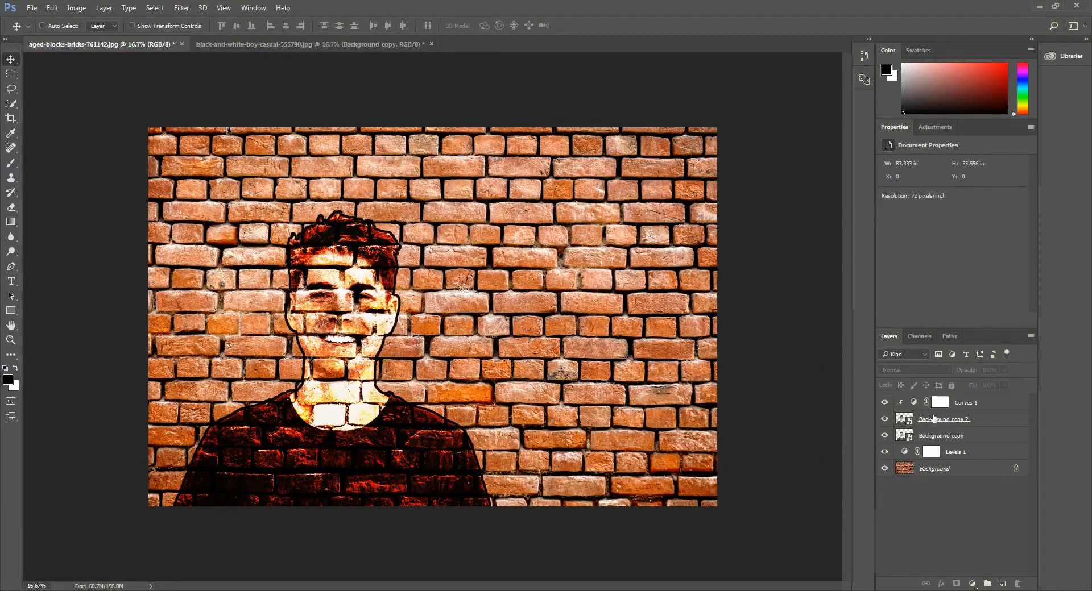
pyautogui.moveTo(902, 453); pyautogui.dragTo(907, 458)
pyautogui.hotkey('ctrl', 'shift', 'alt', 'e')
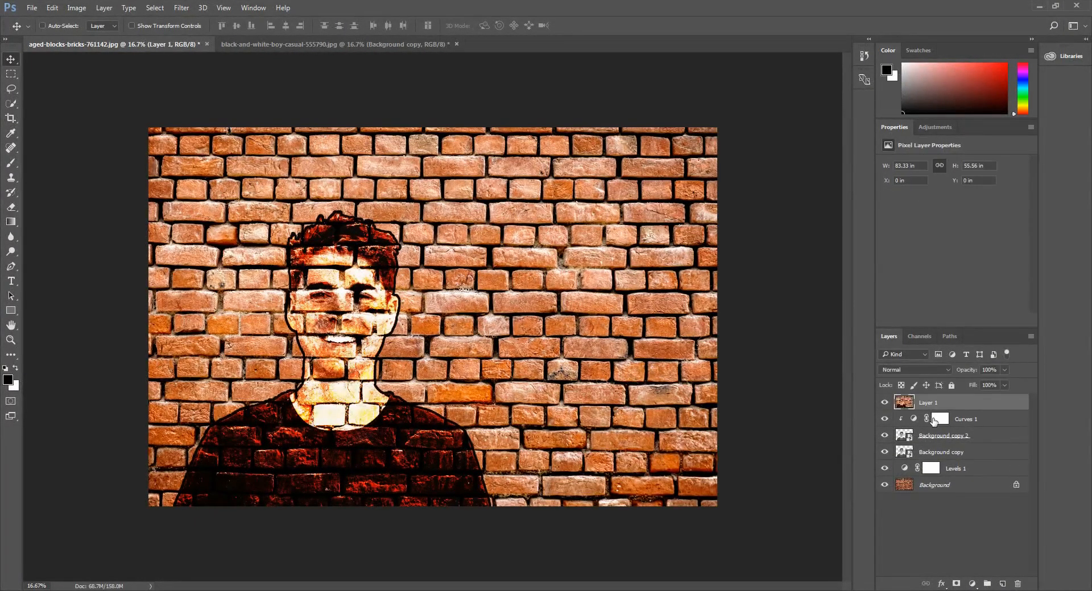
# Apply a Perspective transform to the merged layer, stretching the wall's left edge vertically to a layer height of about 156%
pyautogui.moveTo(357, 286); pyautogui.dragTo(500, 281)
pyautogui.hotkey('ctrl', 'z')
pyautogui.hotkey('ctrl', 't')
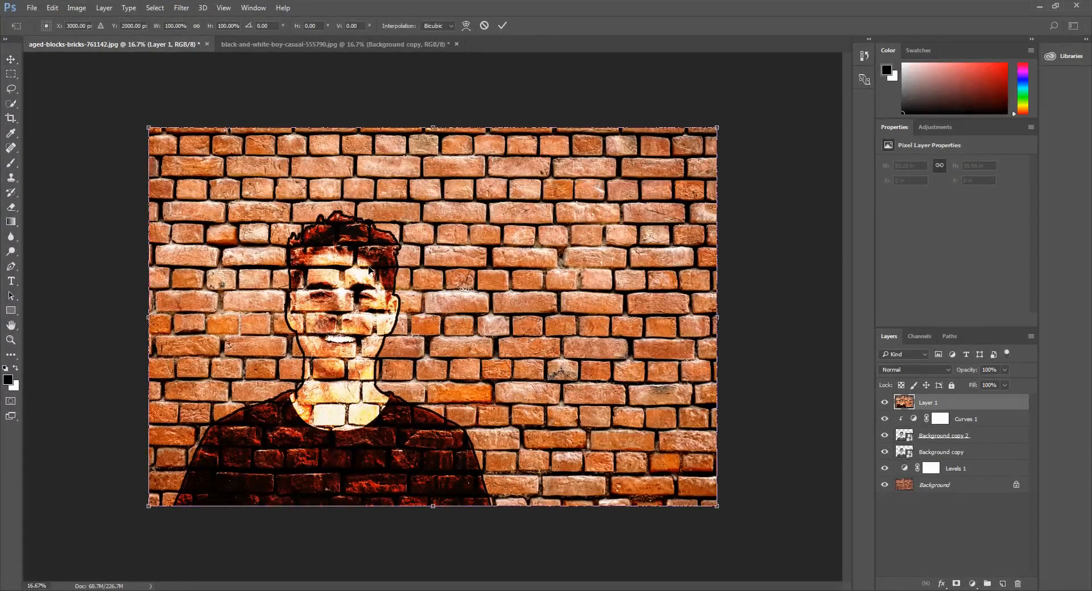
pyautogui.rightClick(254, 303)
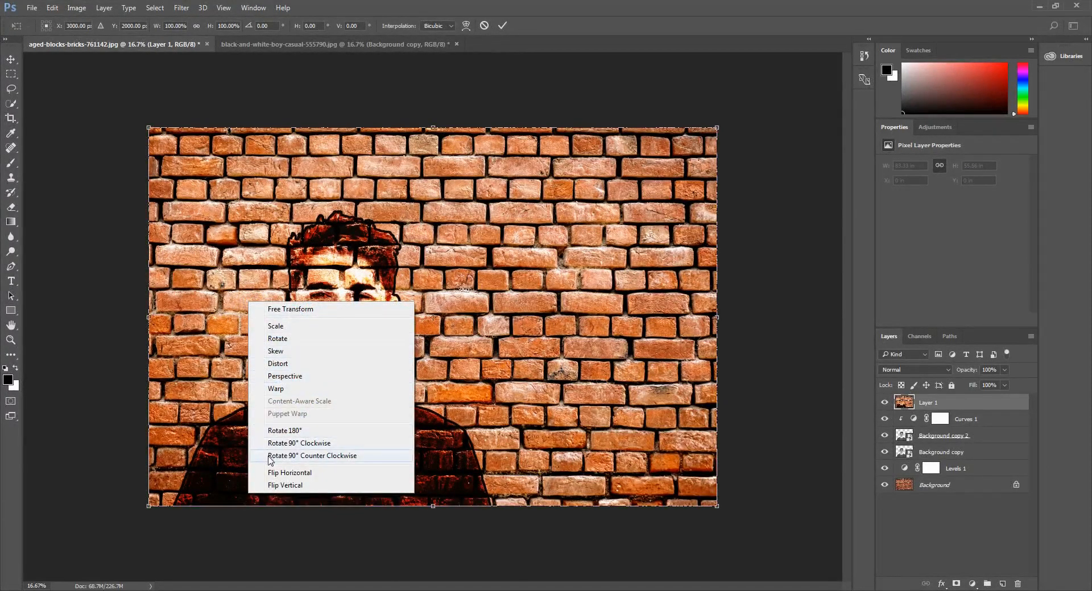
pyautogui.click(285, 377)
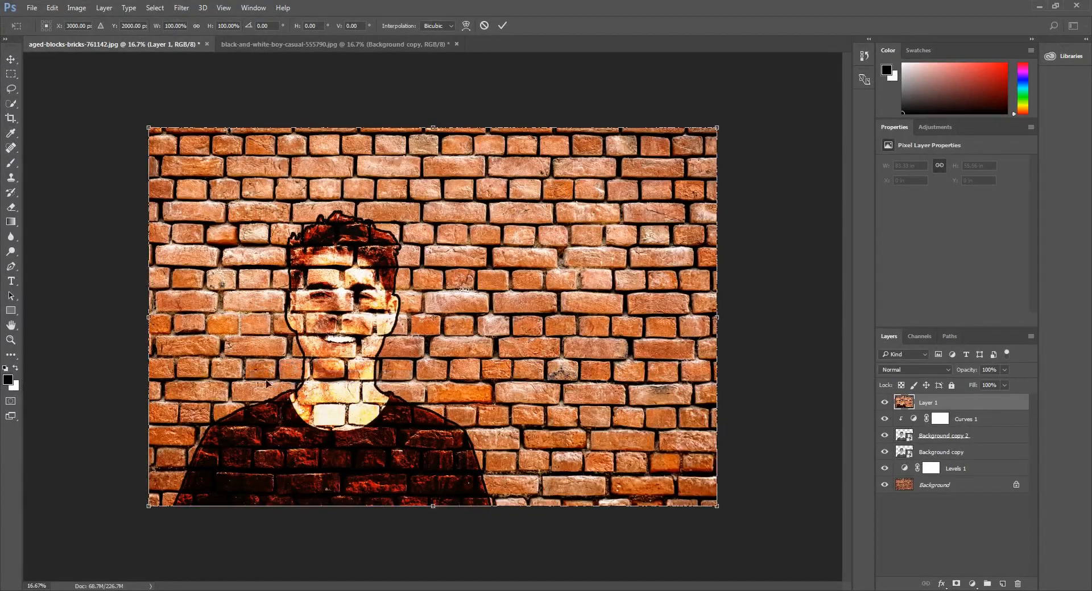
pyautogui.moveTo(149, 509); pyautogui.dragTo(152, 590)
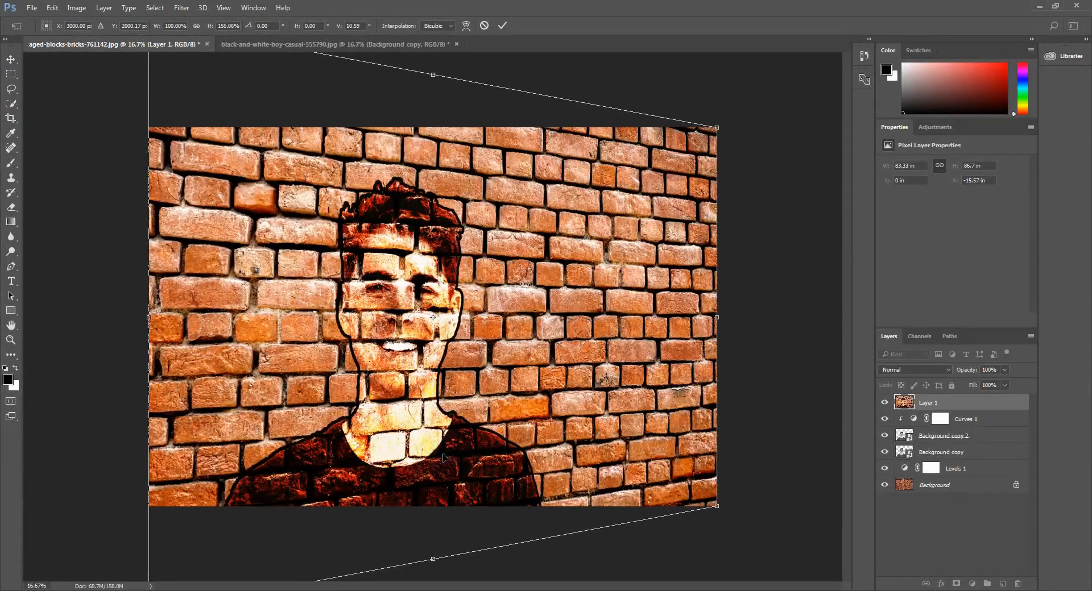
pyautogui.press('Return')
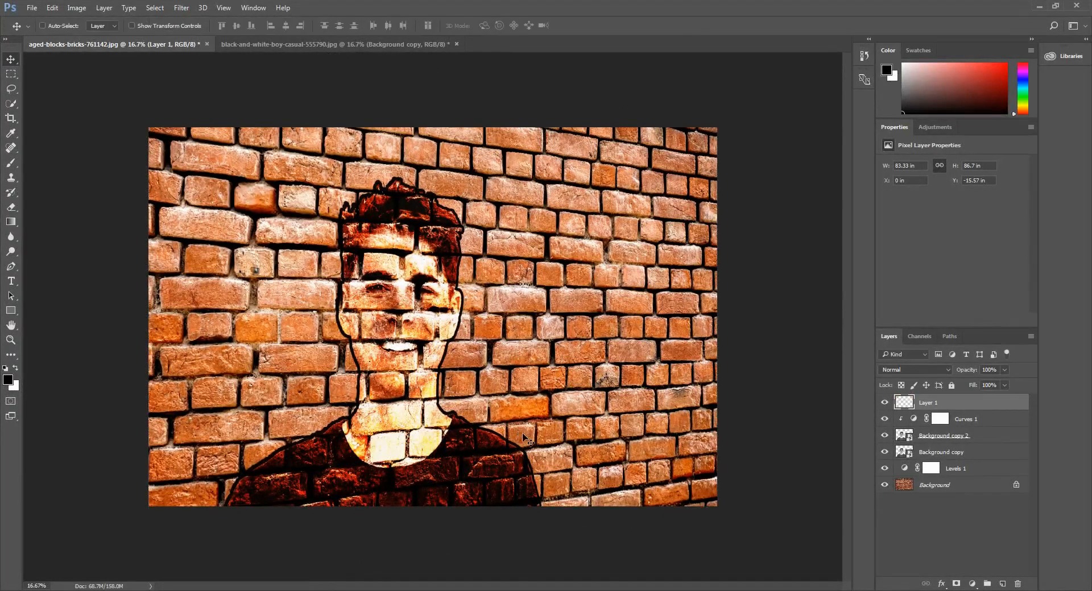
# Examine the finished wall portrait in perspective, both in close-up and as a whole image
pyautogui.hotkey('ctrl', '+')
pyautogui.hotkey('ctrl', '+')
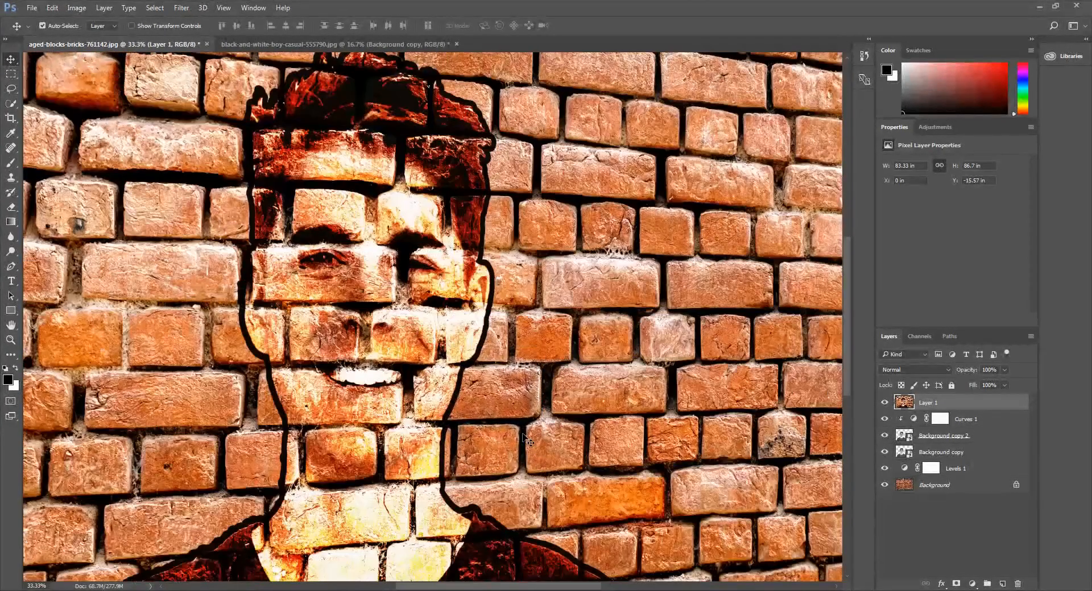
pyautogui.hotkey('ctrl', '-')
pyautogui.hotkey('ctrl', '+')
pyautogui.hotkey('ctrl', '+')
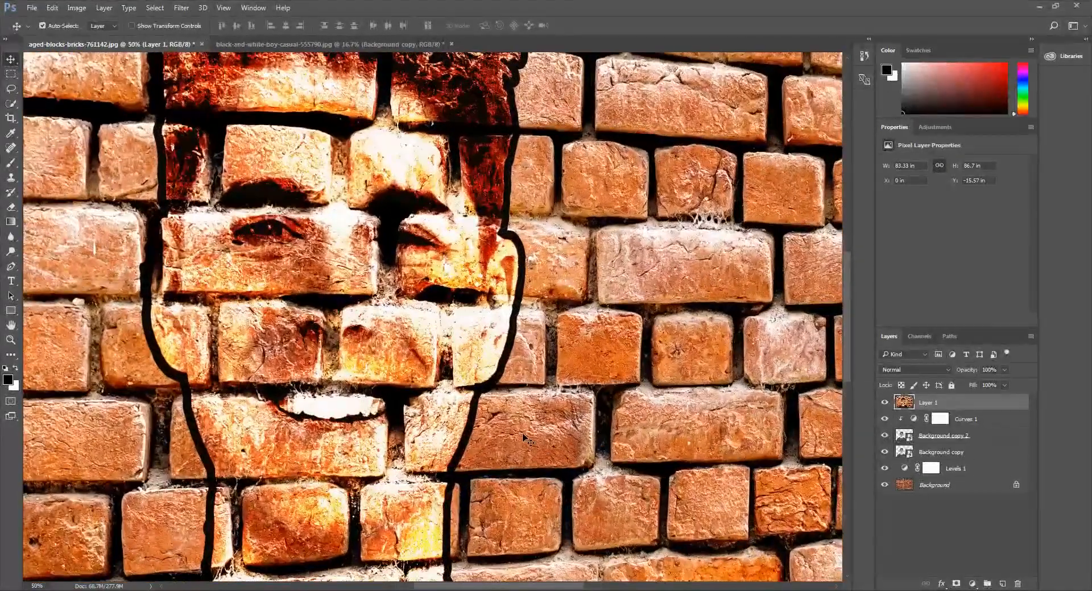
pyautogui.hotkey('ctrl', '-')
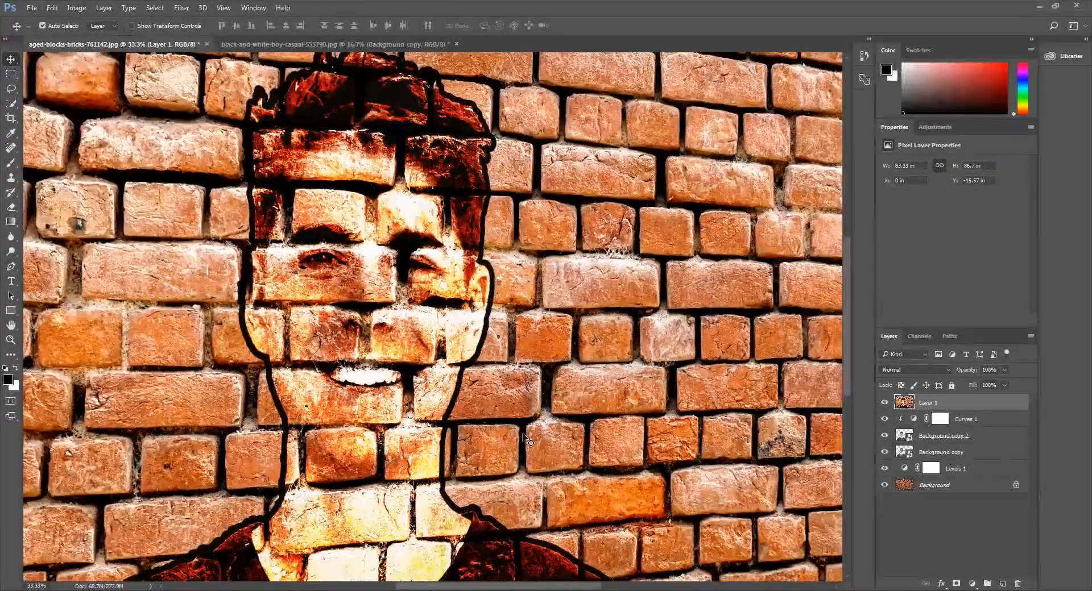
pyautogui.hotkey('ctrl', '-')
pyautogui.hotkey('ctrl', '-')
pyautogui.hotkey('ctrl', '-')
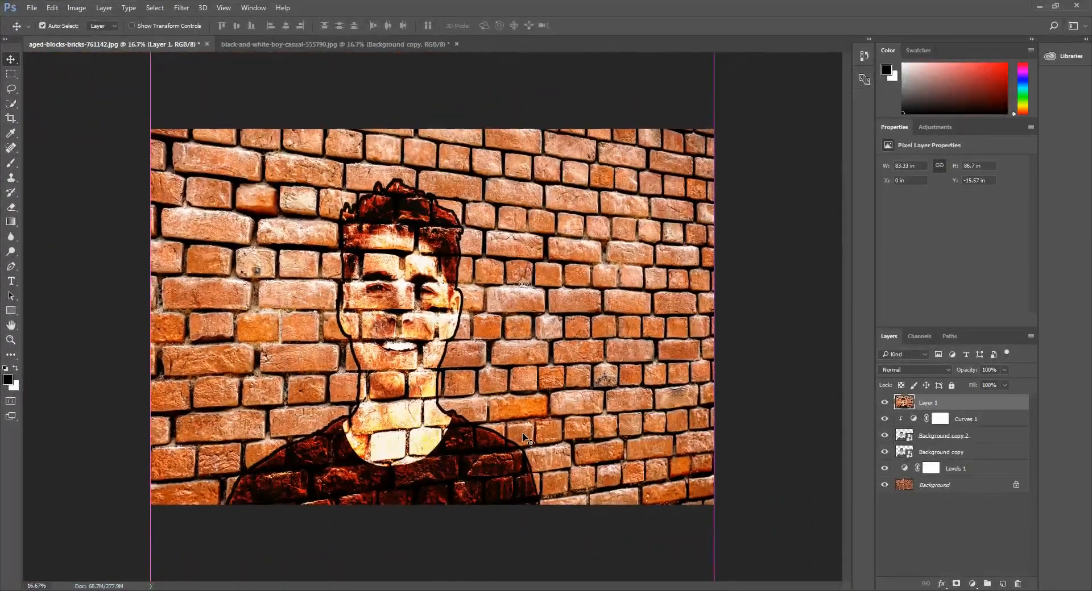
pyautogui.hotkey('ctrl', '+')
pyautogui.hotkey('ctrl', '+')
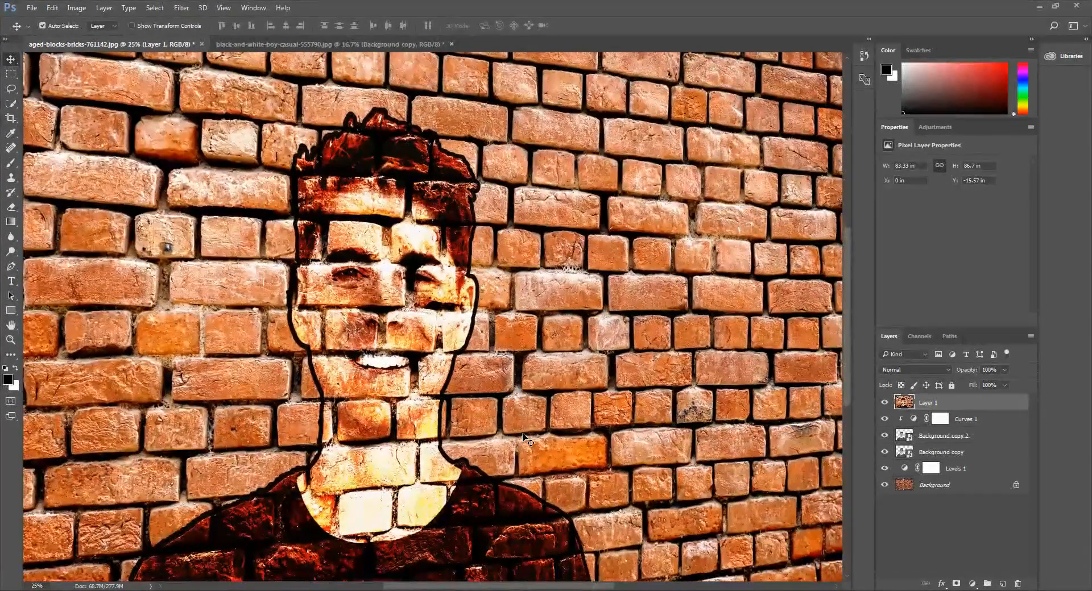
pyautogui.hotkey('ctrl', '-')
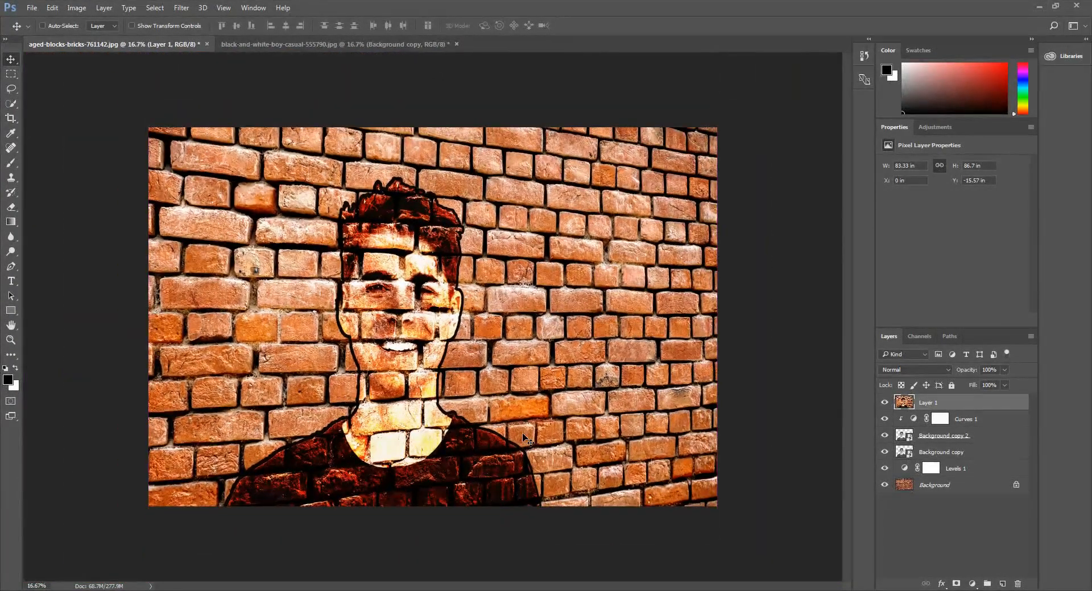
pyautogui.hotkey('ctrl', '+')
pyautogui.hotkey('ctrl', '-')
pyautogui.hotkey('ctrl', '+')
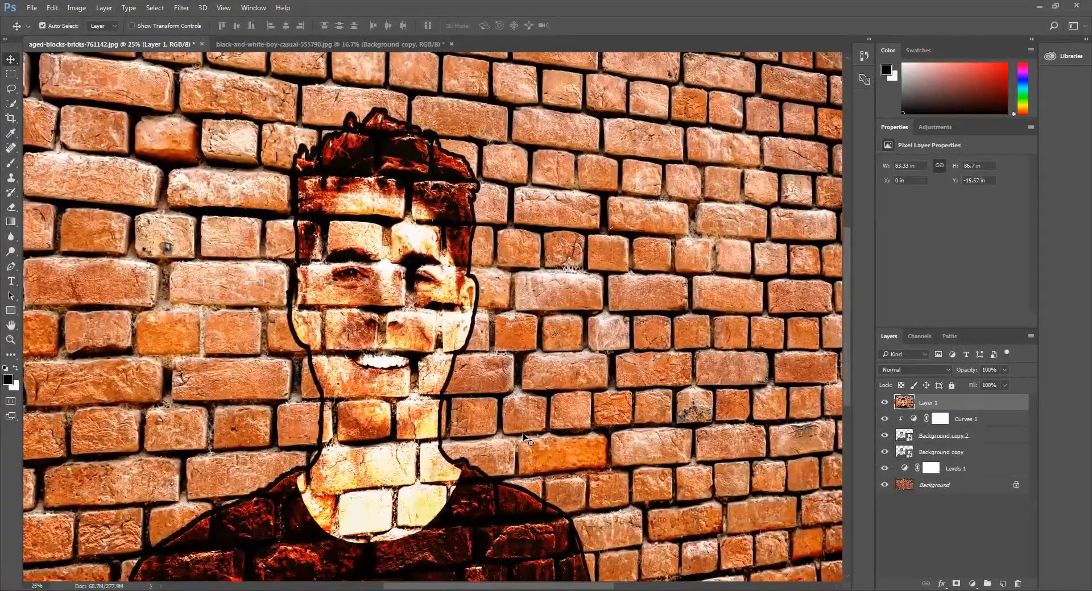
pyautogui.moveTo(467, 404); pyautogui.dragTo(550, 355)
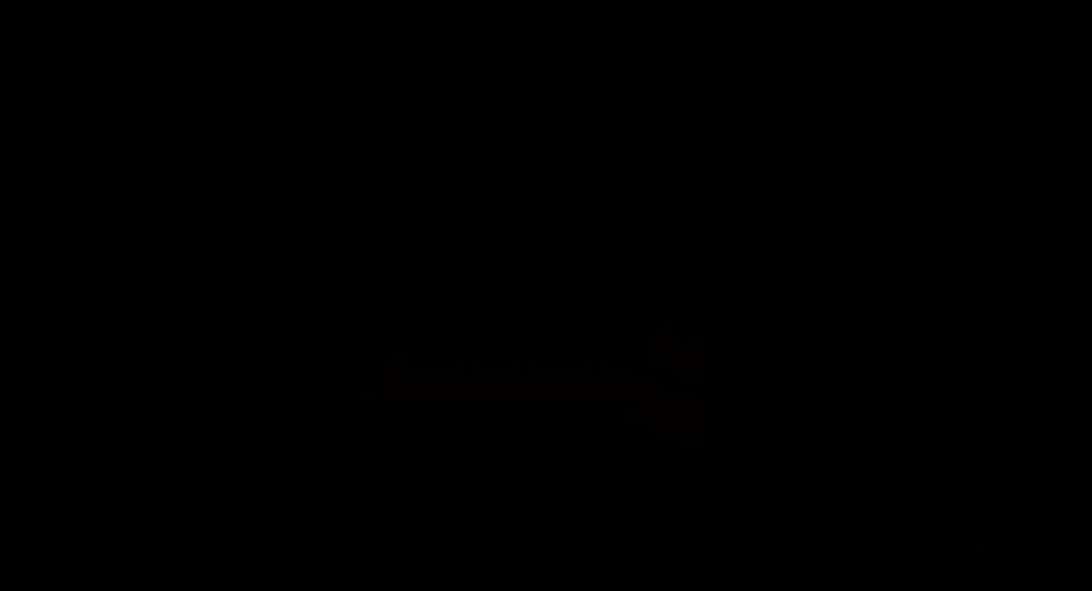